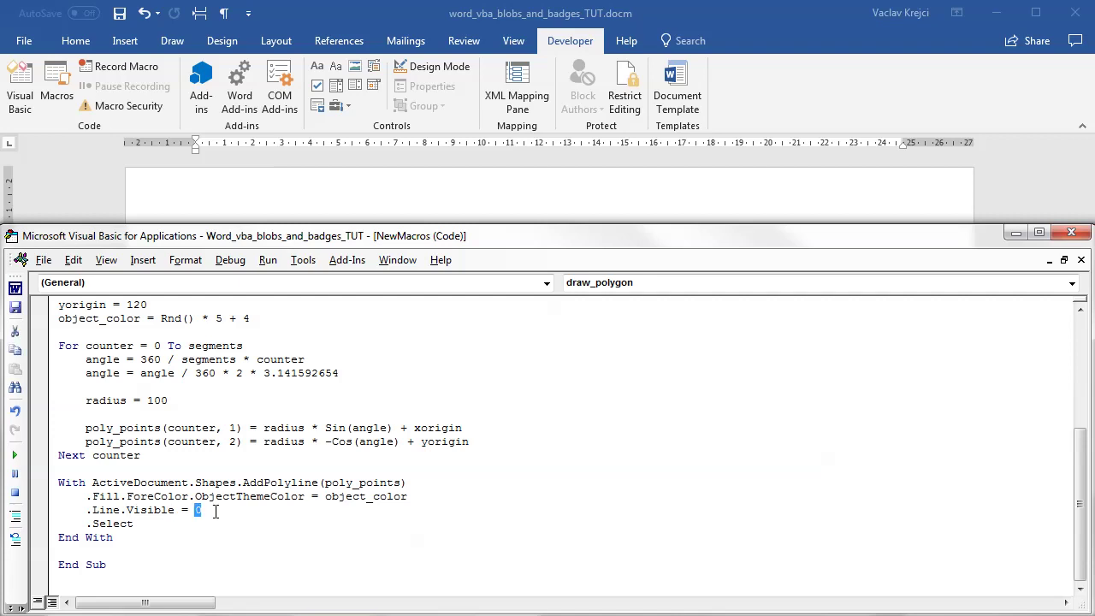
Set .Line.Visible = 1 and add a .Line.Weight = 1.5 line to the macro
text(1)
key(Return)
text(.Line.)
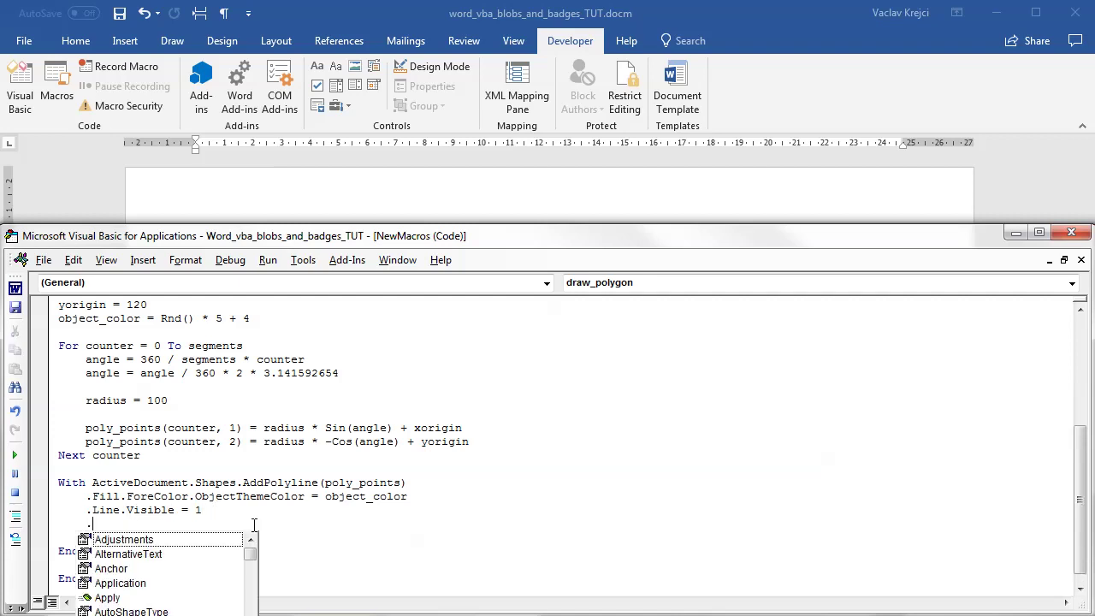
text(we)
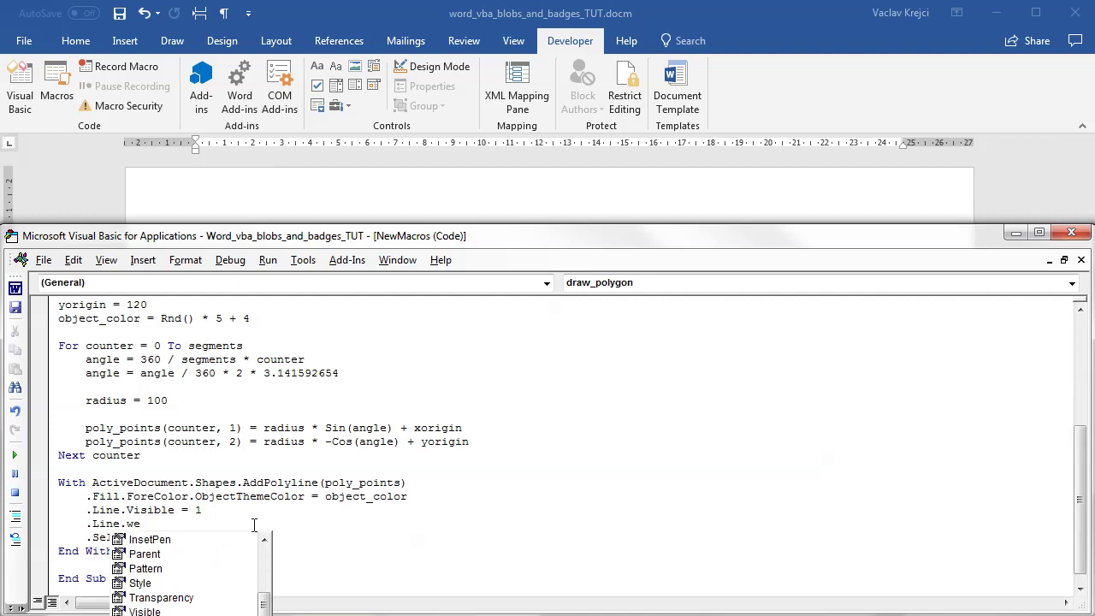
text(ight = 1.5)
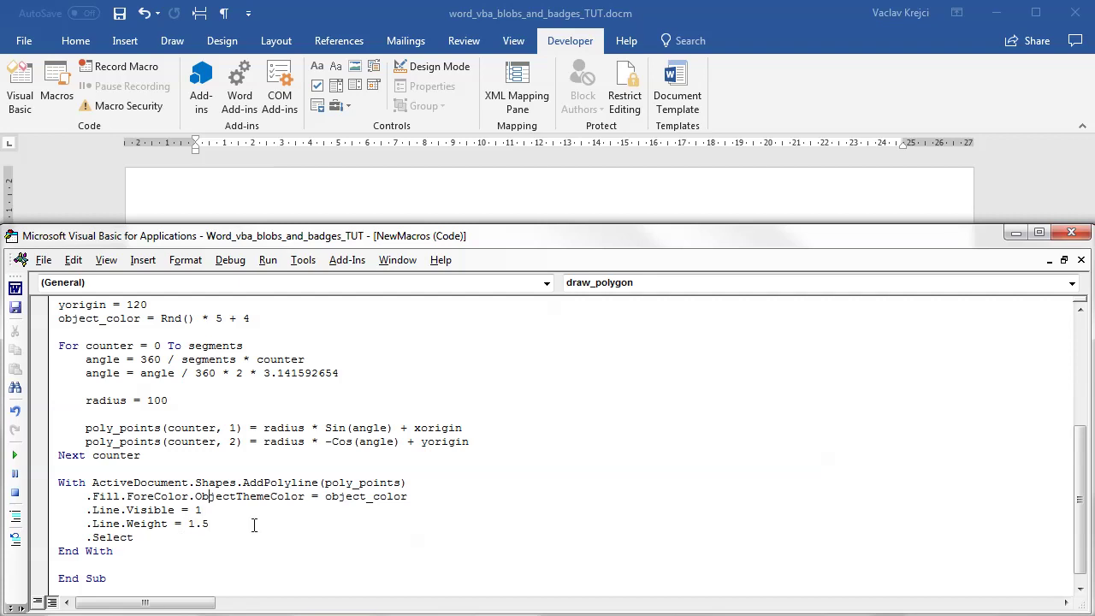
Add .Fill.Visible = 0 below the fill colour line, run the macro, then delete the test circle
key(Up)
key(Up)
key(End)
key(Return)
text(.Fill.)
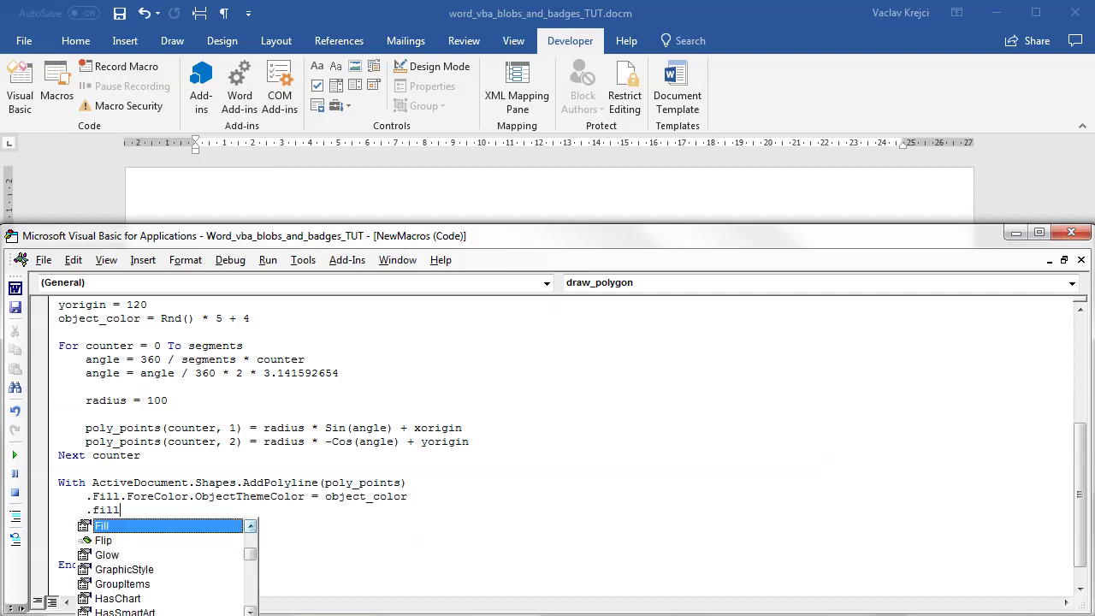
text(visi)
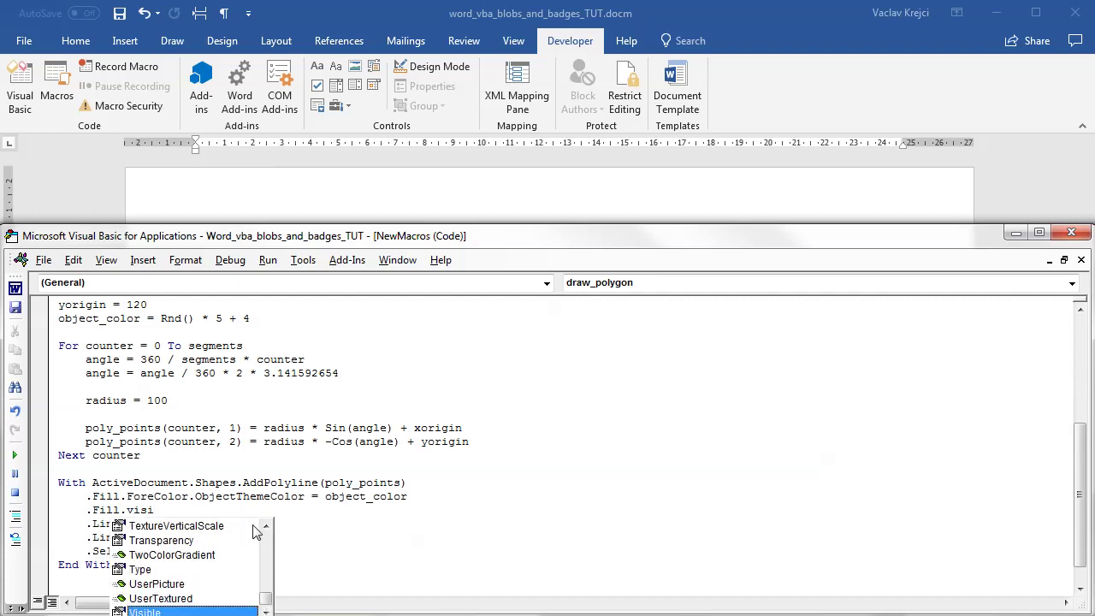
text(ble = 0)
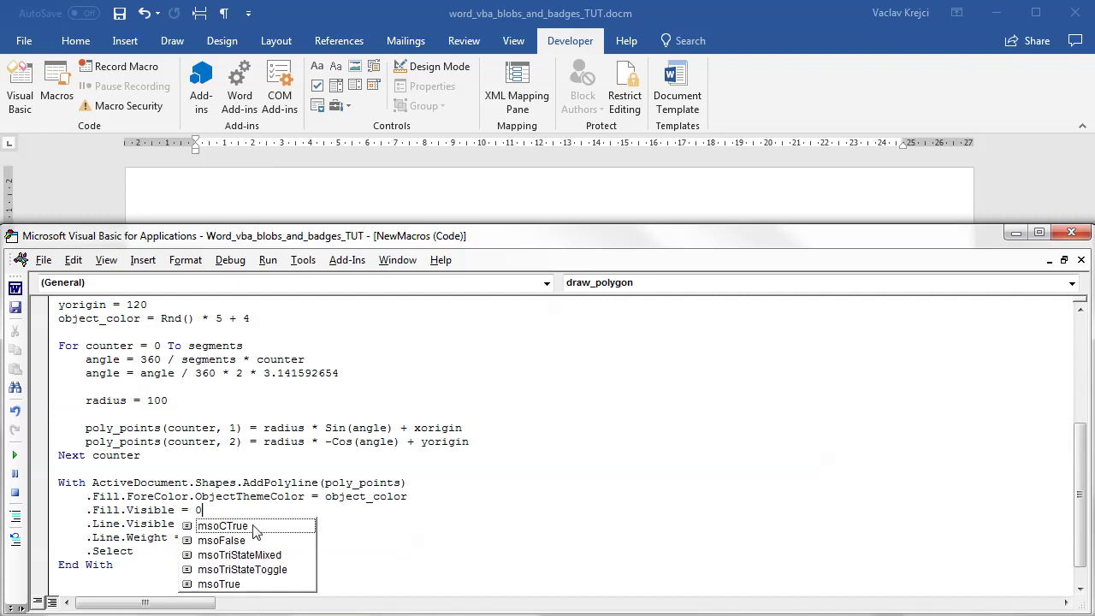
key(Return)
key(BackSpace)
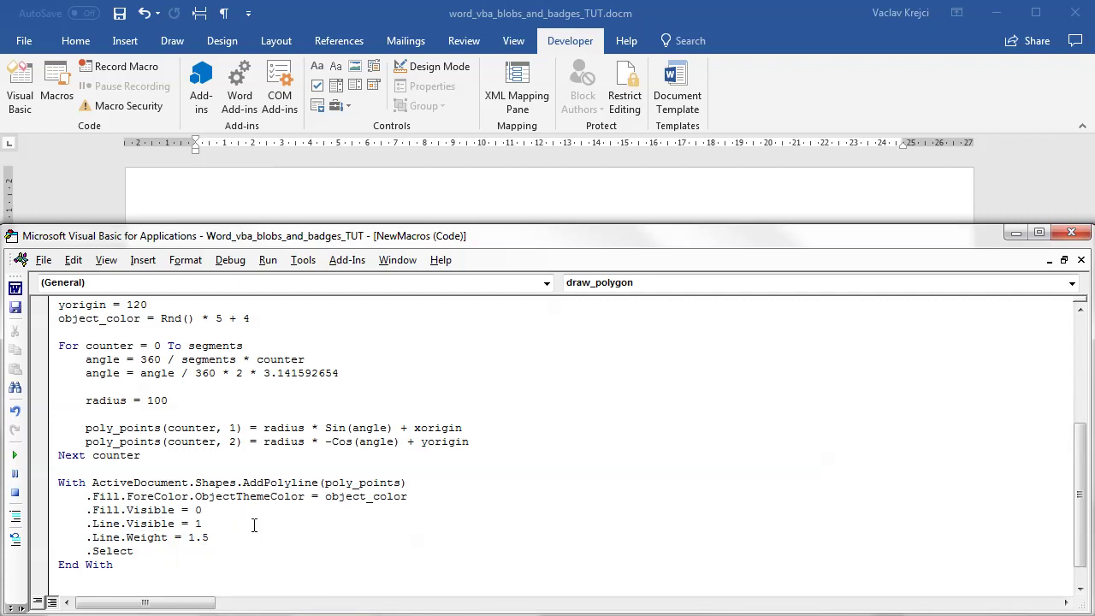
click(14, 455)
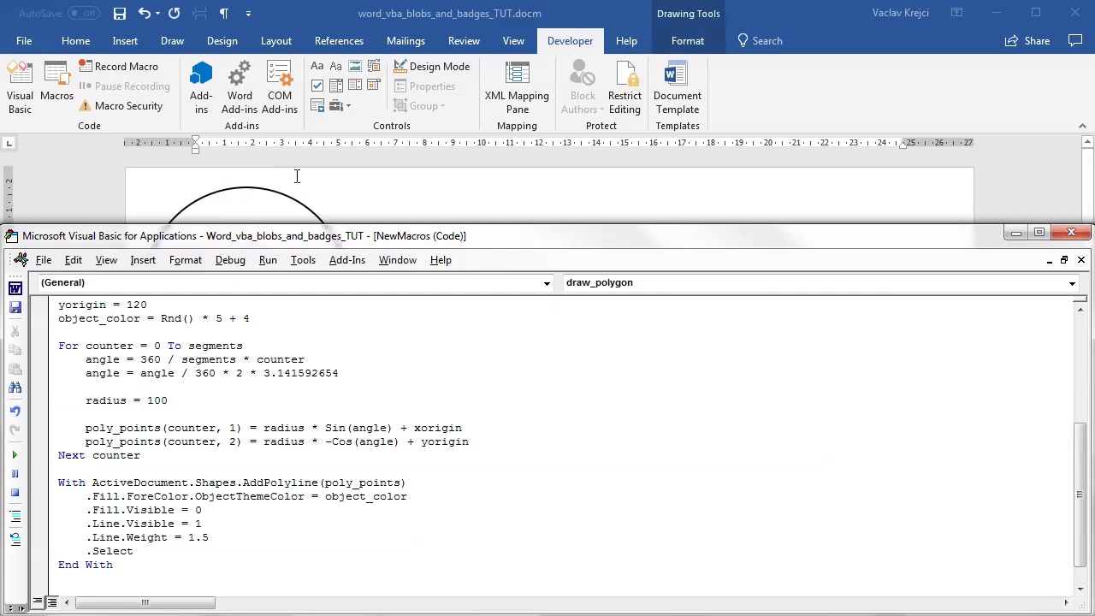
key(Delete)
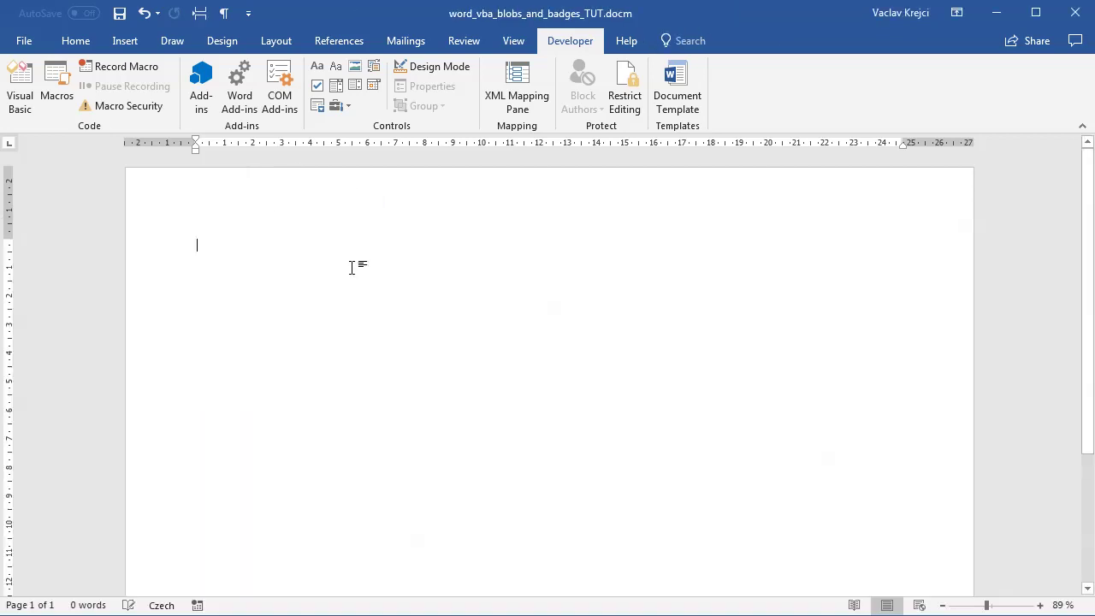
Change 360 to 120 in the angle formula, run the macro and undo the test arc
key(alt+F11)
scroll(304, 421, up, 2)
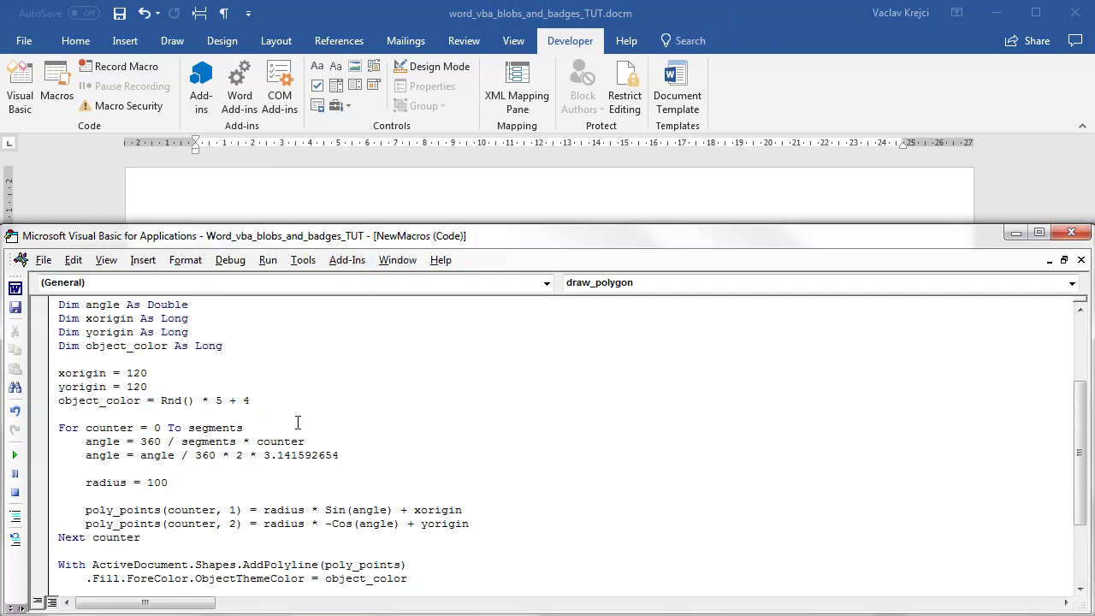
double_click(142, 442)
text(120)
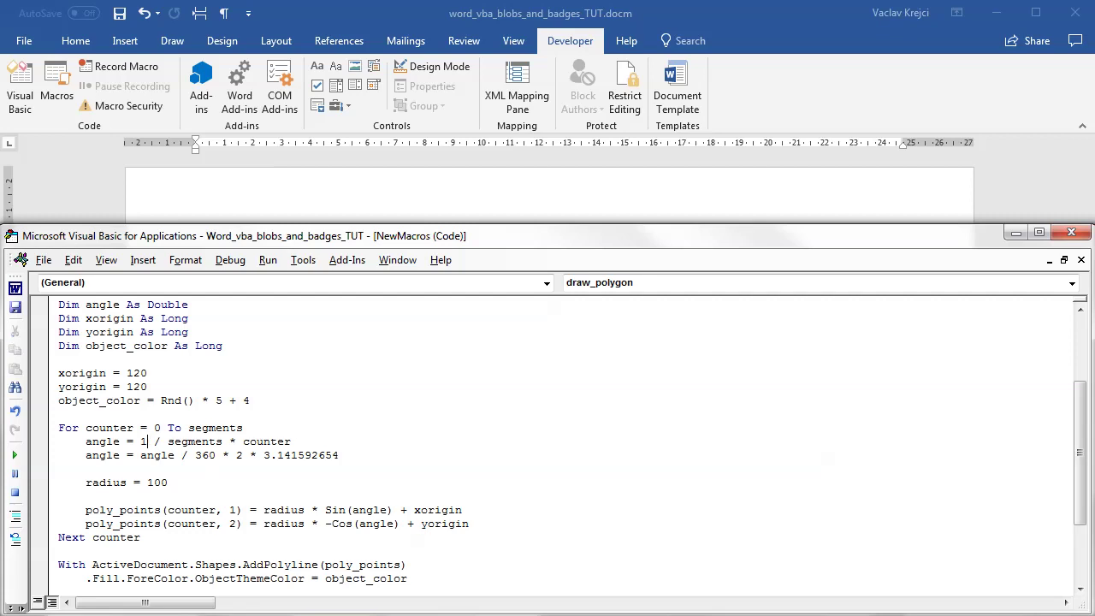
click(14, 454)
key(alt+F11)
click(195, 242)
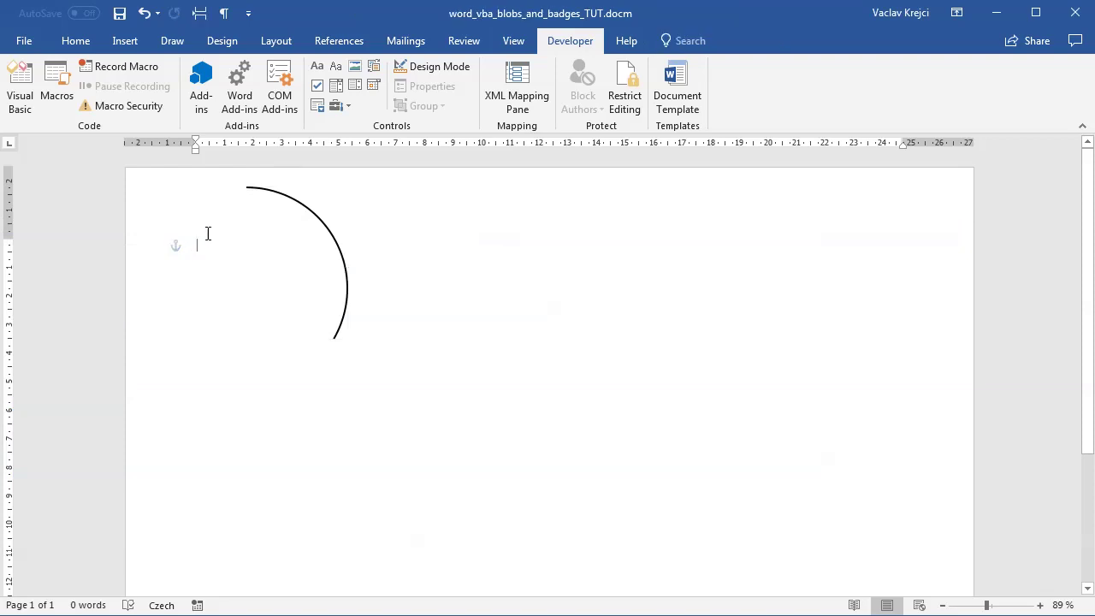
click(347, 308)
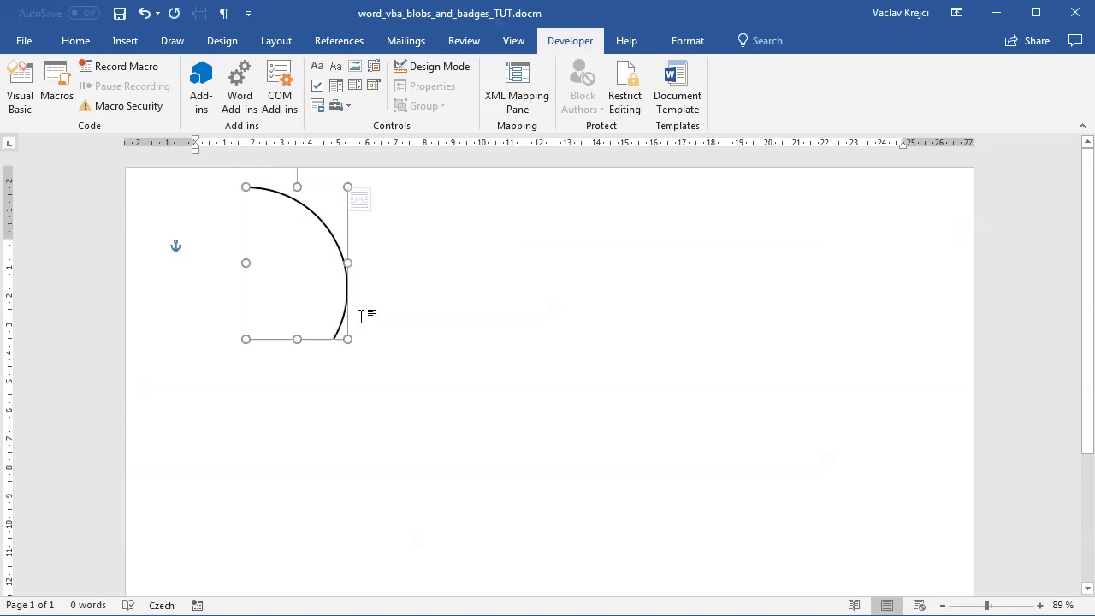
key(ctrl+z)
key(alt+F11)
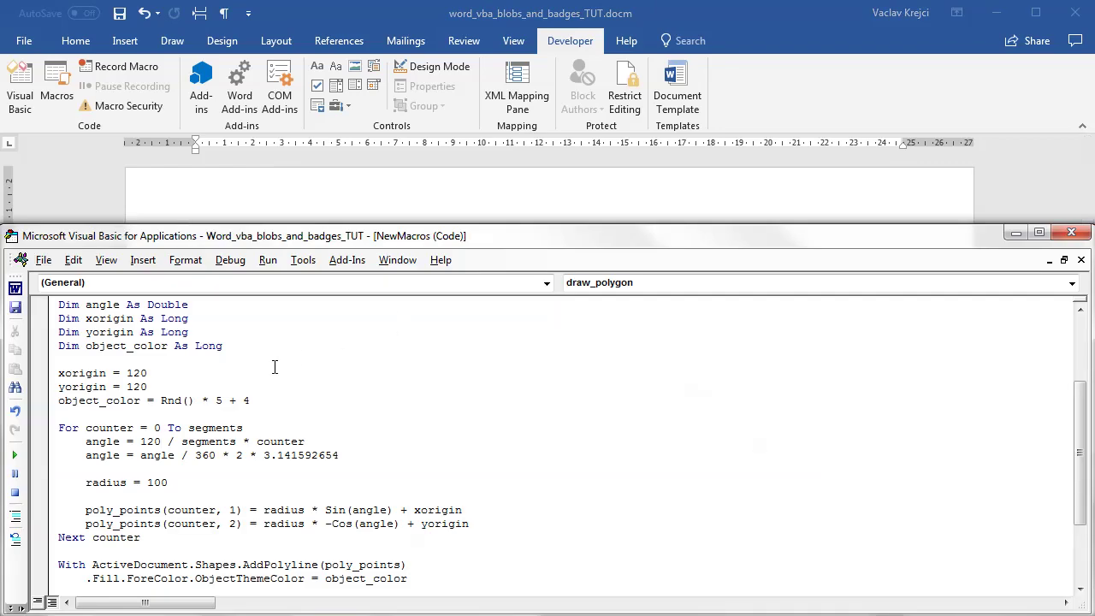
Make the angle (120 / segments * counter) - 60, run it and delete the resulting arc
click(142, 442)
text(()
key(End)
text() - 60)
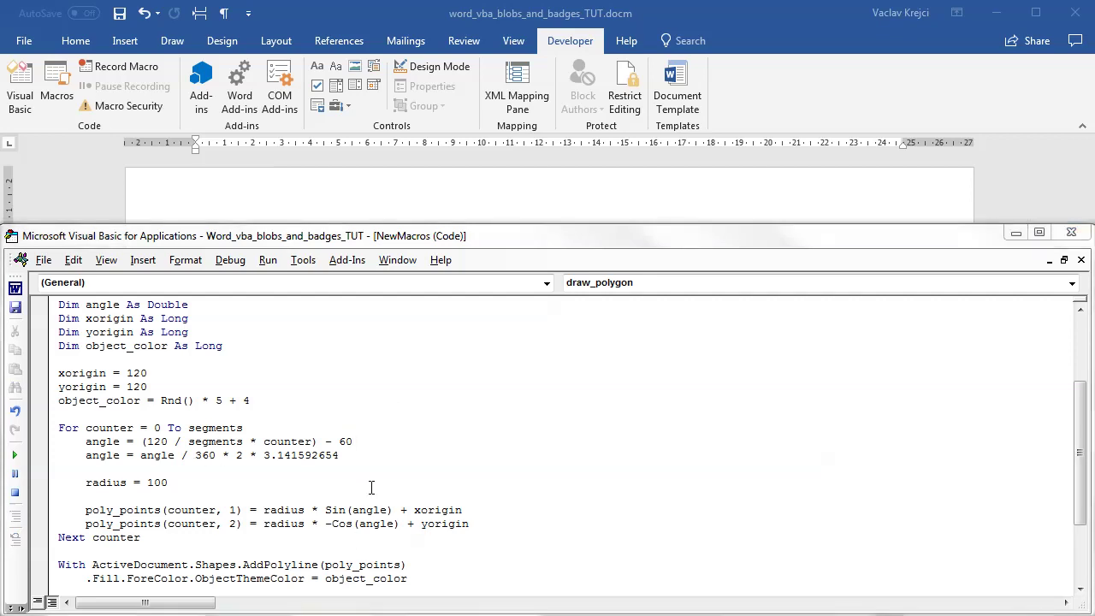
click(15, 460)
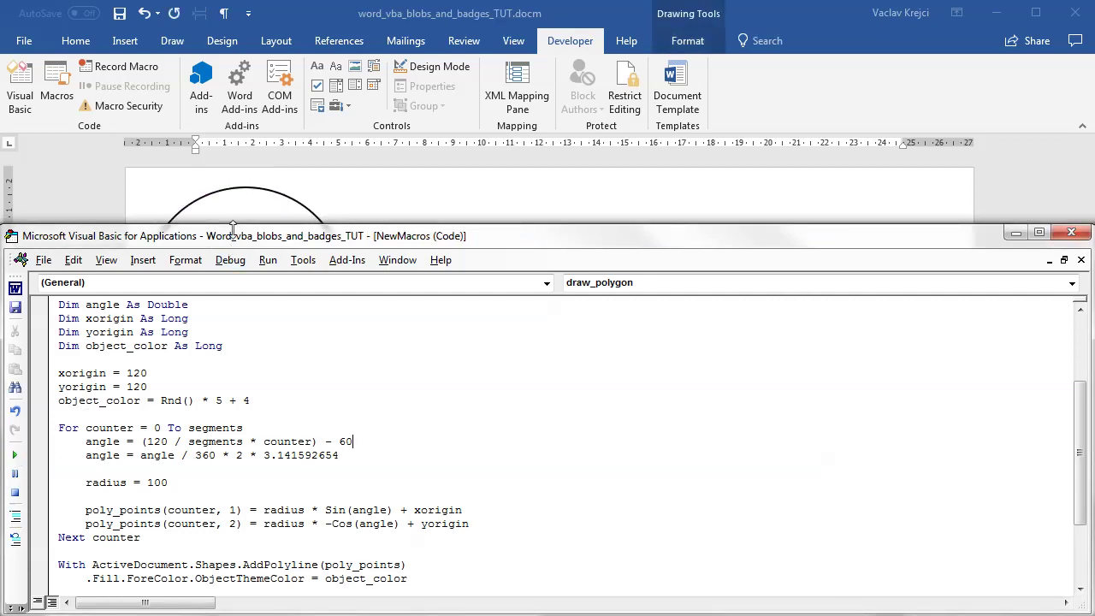
key(alt+F11)
click(228, 249)
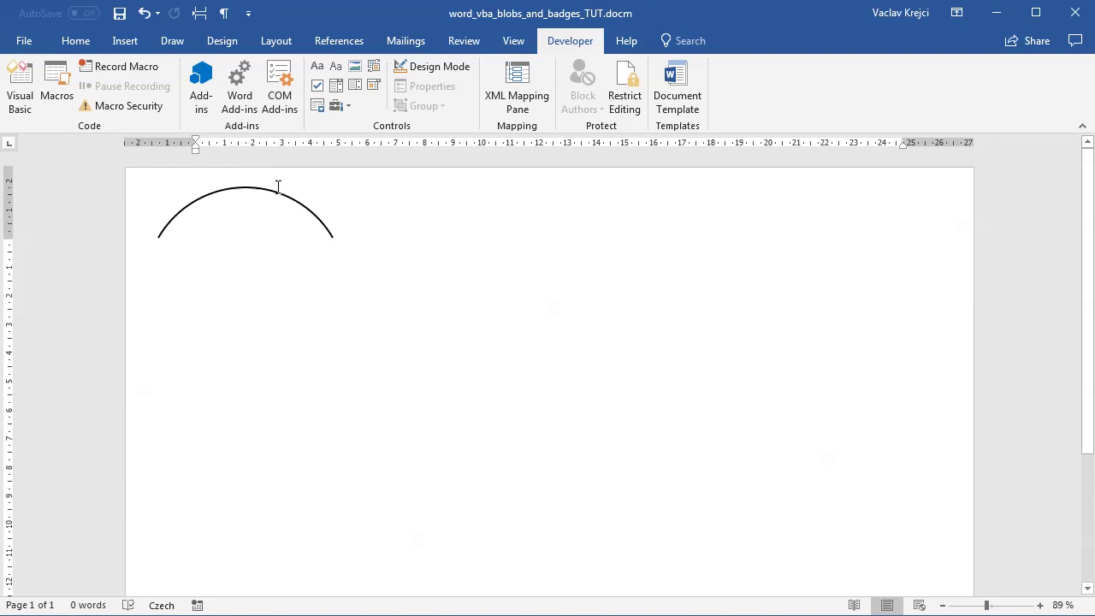
click(333, 238)
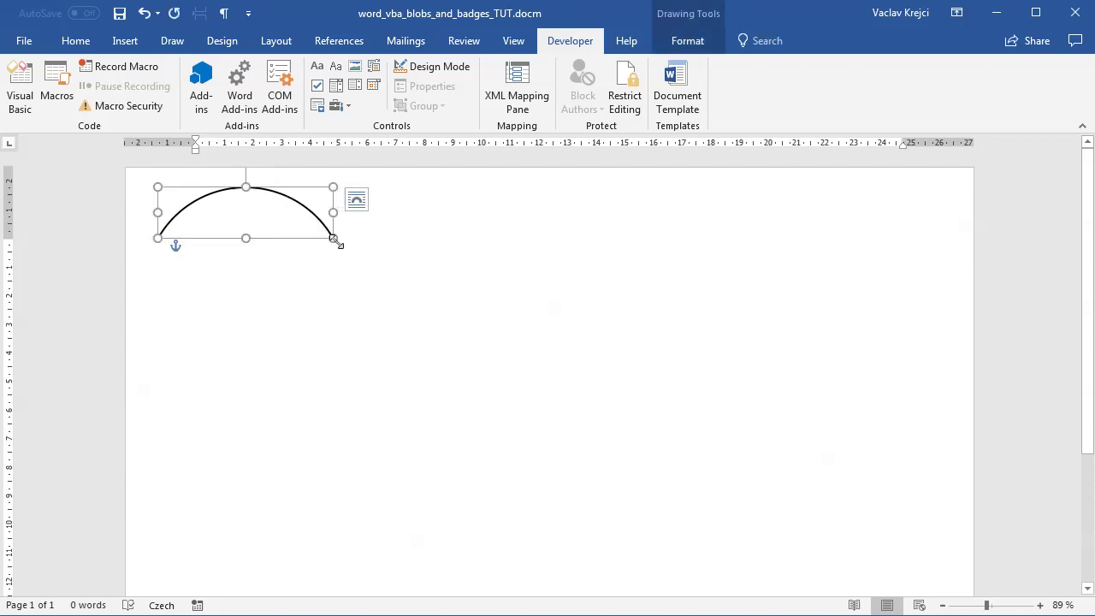
key(Delete)
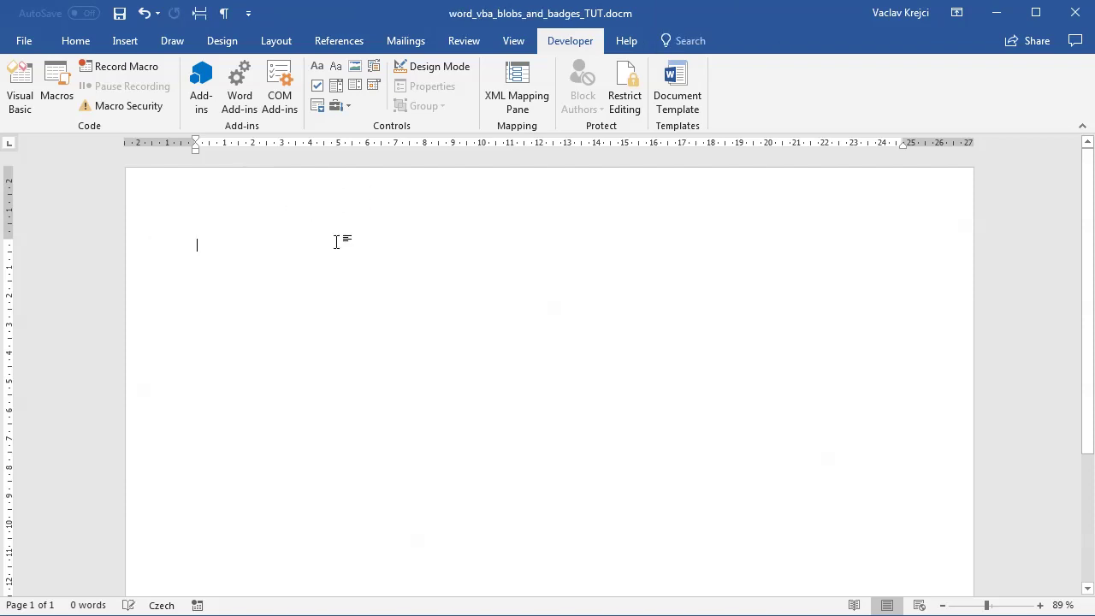
key(alt+F11)
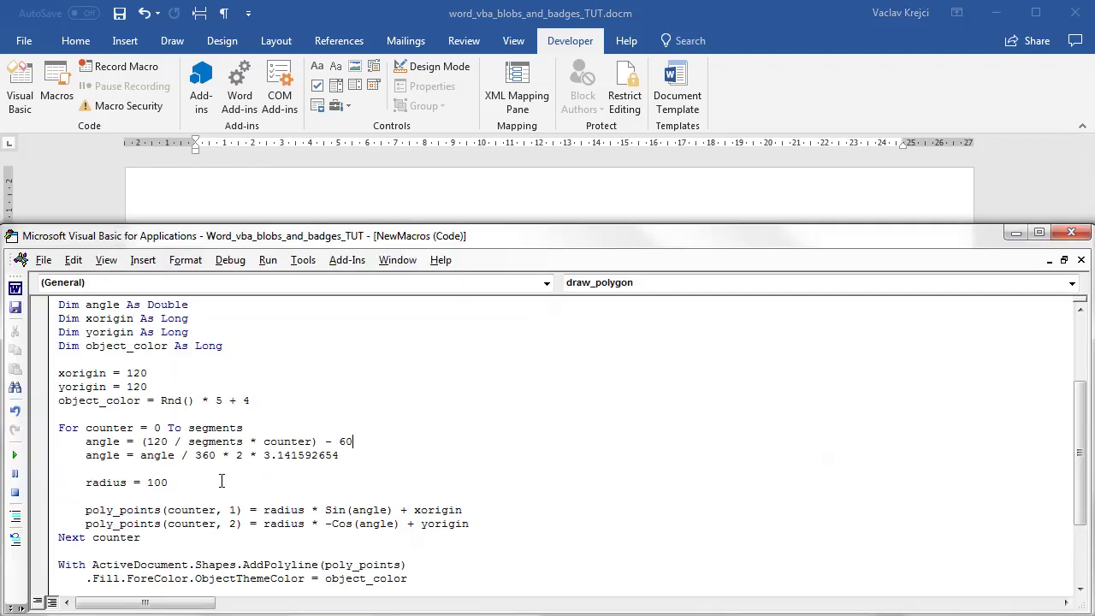
drag(88, 427, 252, 425)
Replace segments with 128 in the For loop bound and in the angle formula
click(261, 428)
scroll(270, 438, up, 3)
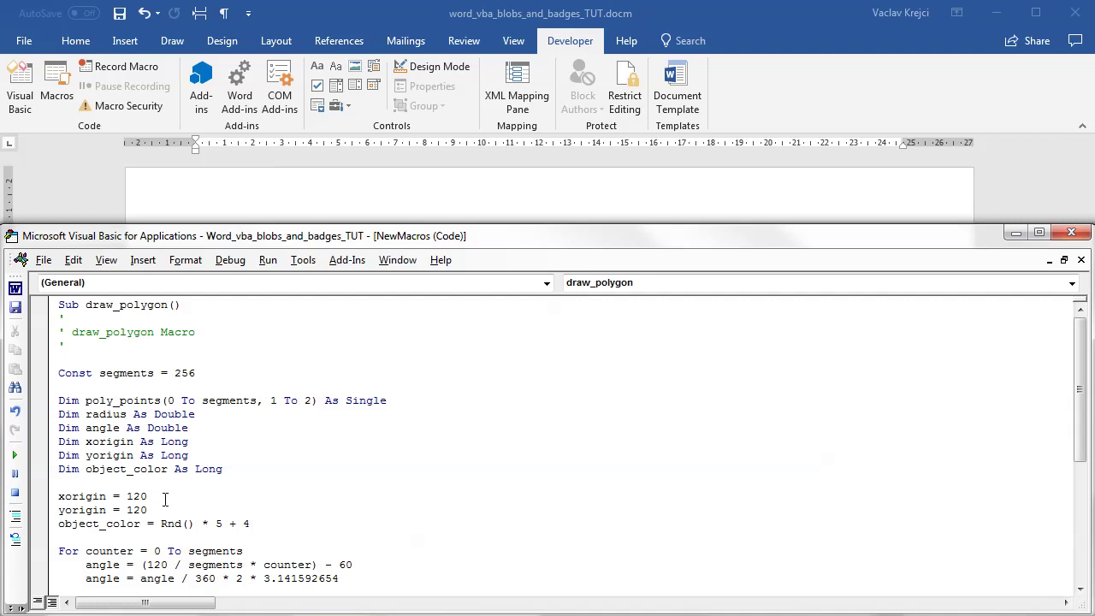
scroll(175, 485, down, 2)
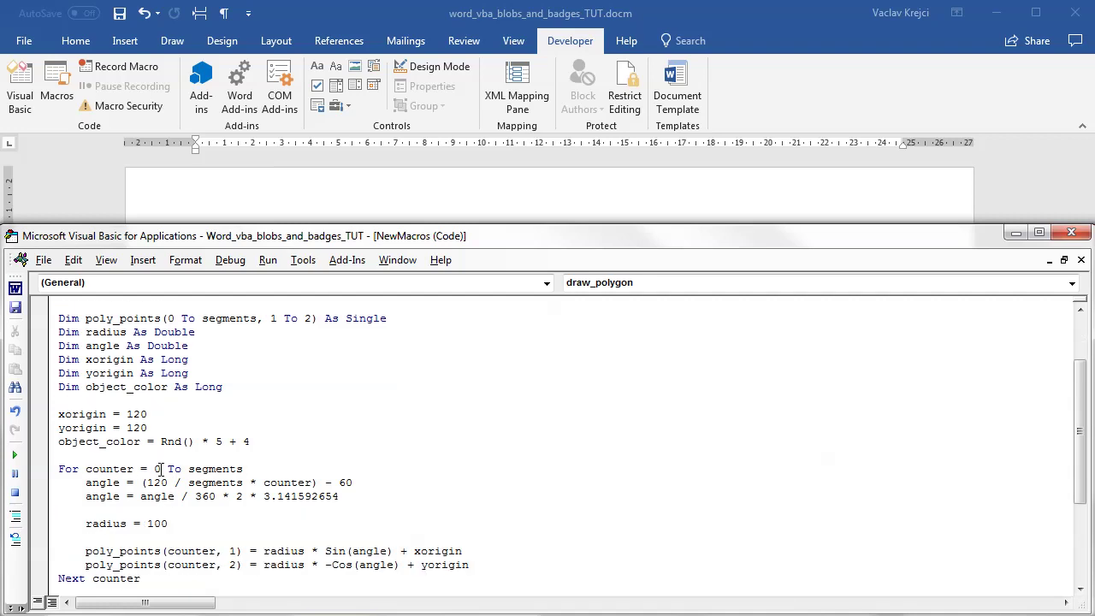
double_click(214, 469)
scroll(273, 394, up, 1)
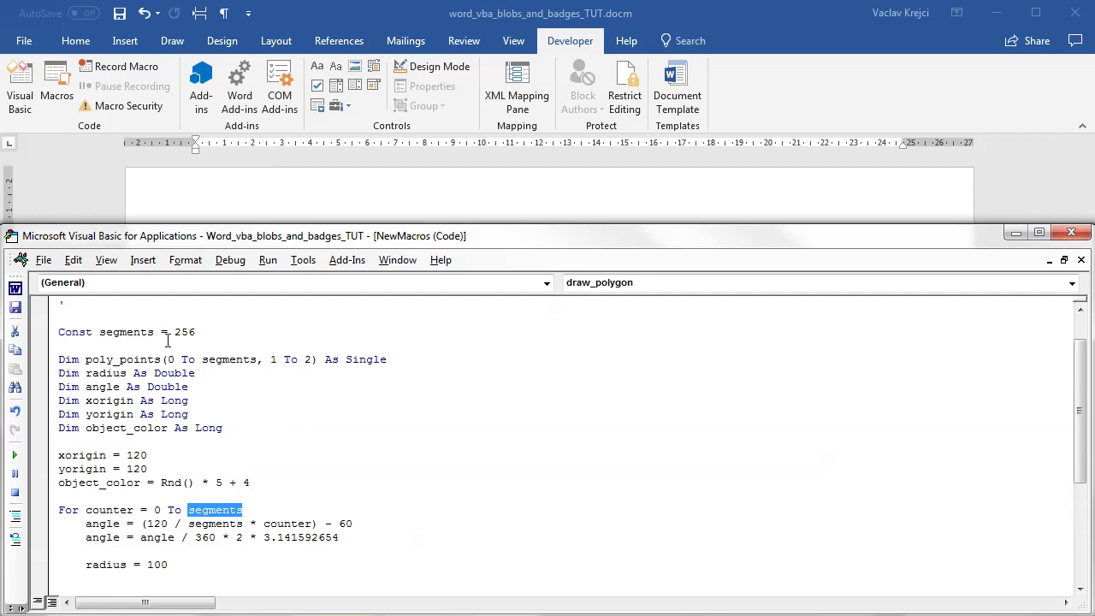
scroll(269, 387, down, 2)
text(128)
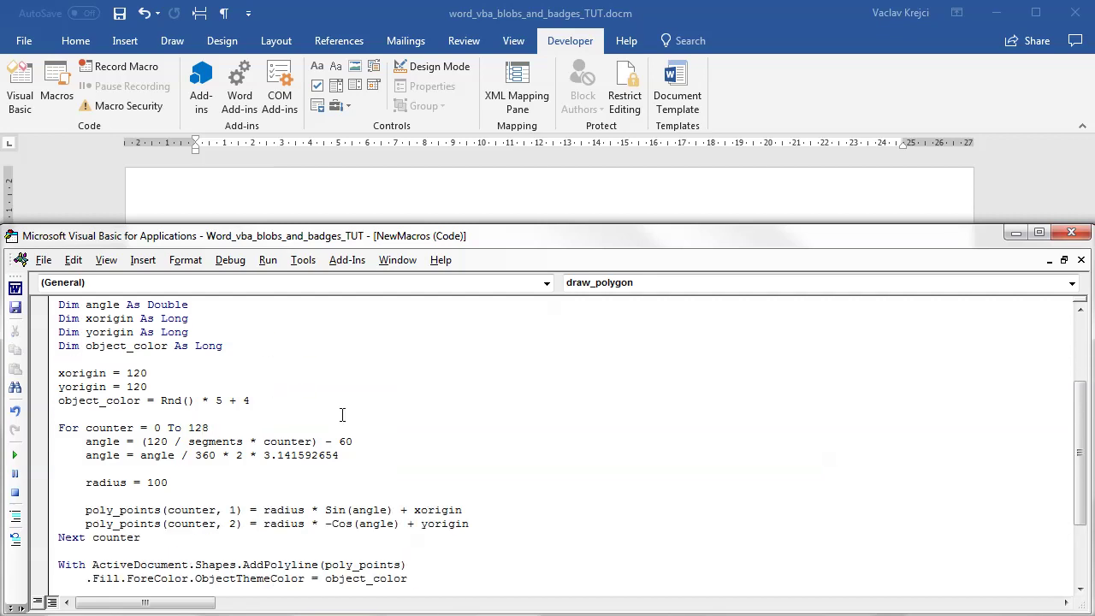
double_click(197, 441)
text(128)
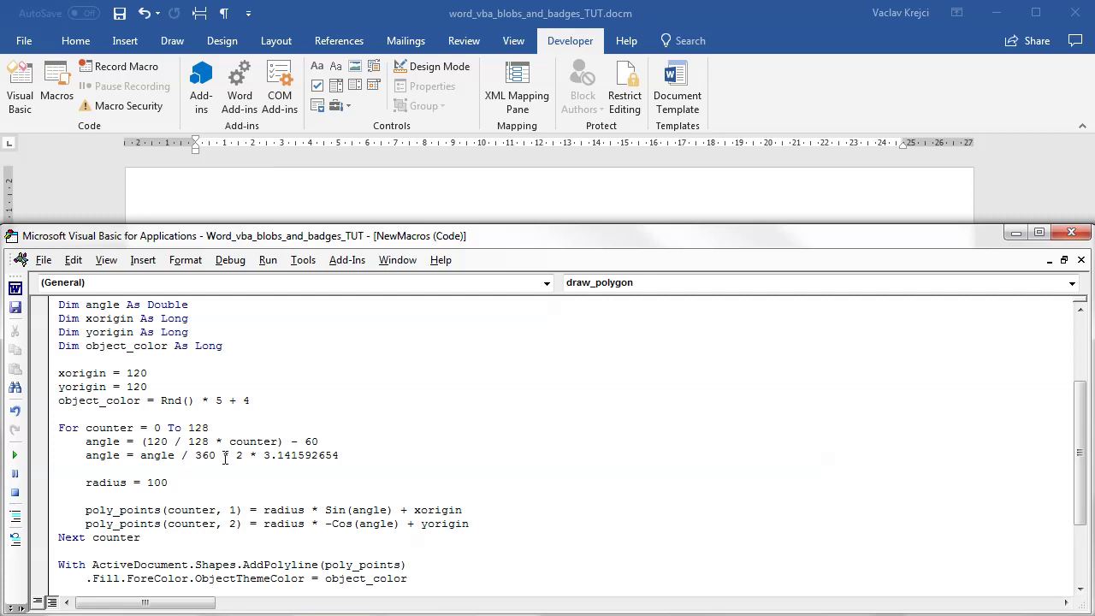
Run the 128-step macro, inspect the faulty shape in Word and delete it
click(14, 454)
click(330, 212)
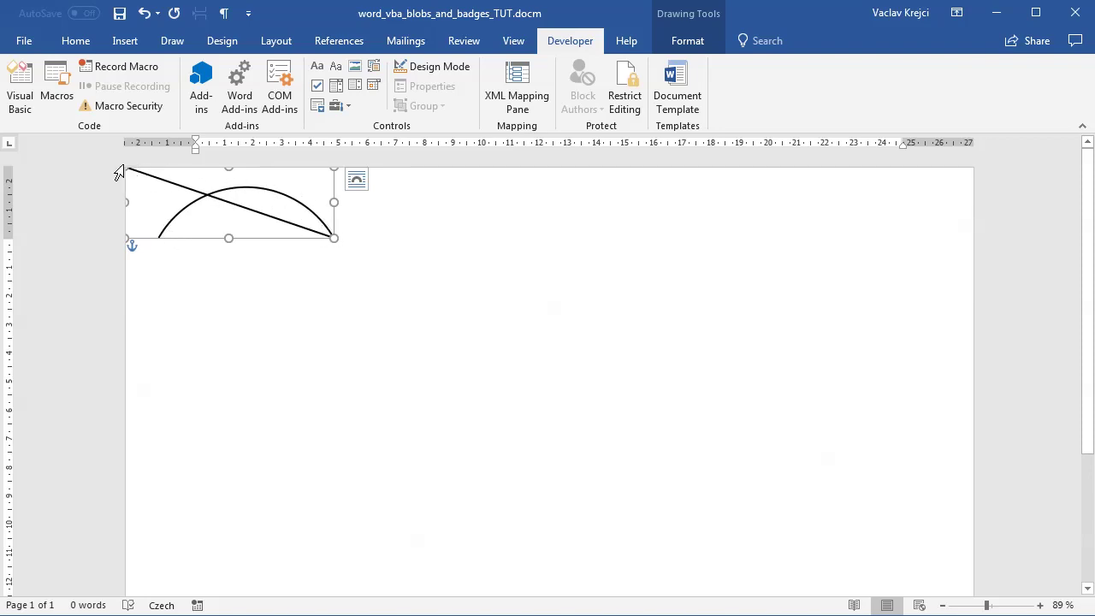
click(305, 235)
key(Delete)
key(alt+F11)
scroll(346, 385, down, 3)
drag(162, 428, 51, 320)
key(ctrl+c)
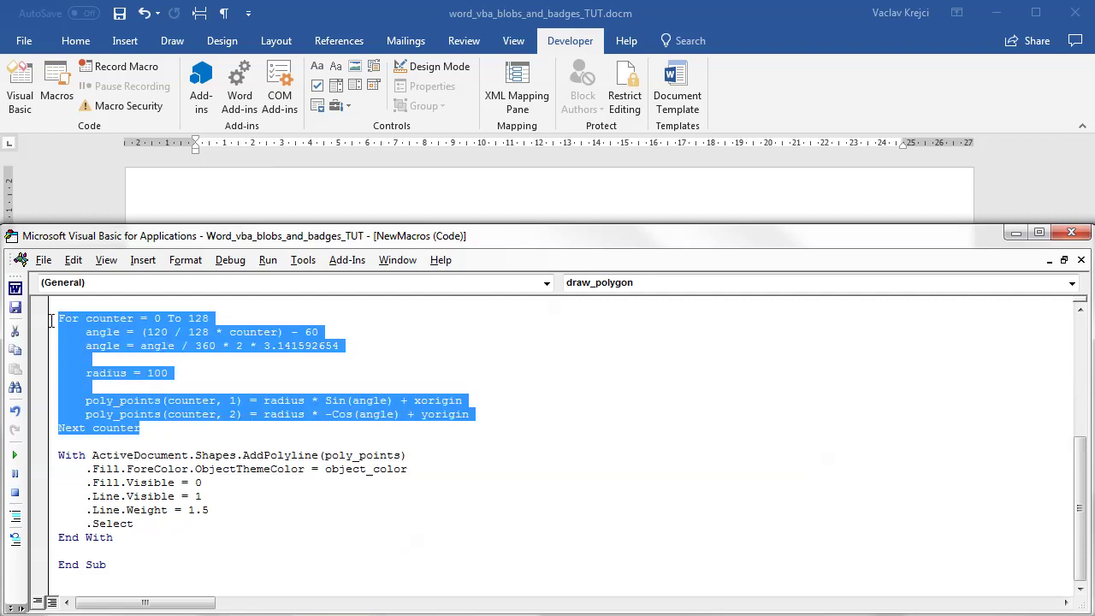
Label the loop 'outer arc' and paste a copy below it commented 'inner arc'
key(Up)
key(BackSpace)
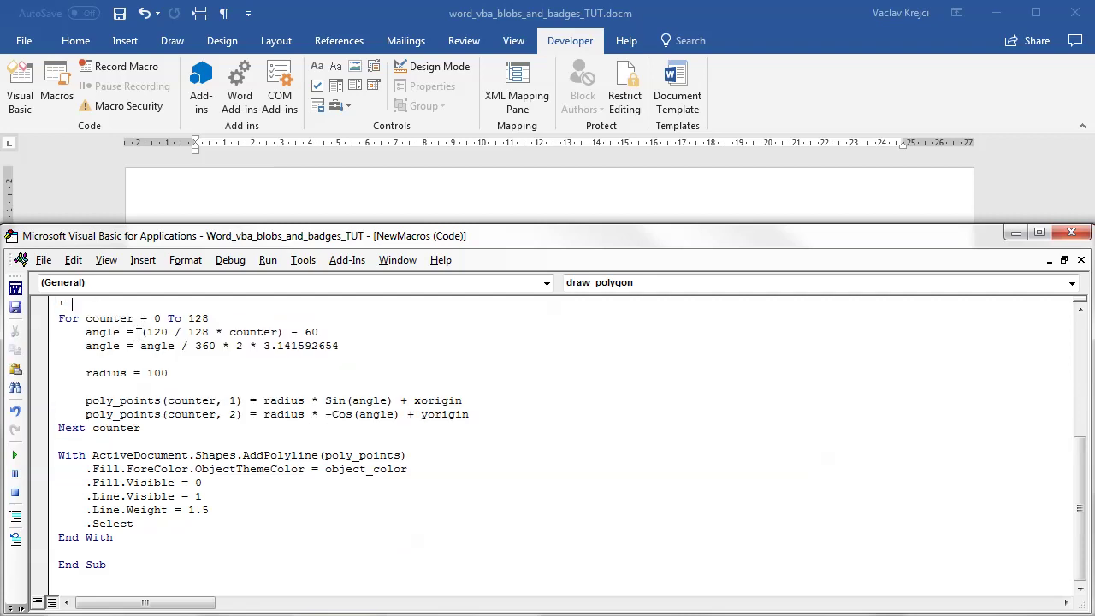
text(outer ar)
key(Down)
key(Down)
key(Down)
key(Down)
key(Down)
key(End)
key(Return)
key(Return)
key(ctrl+v)
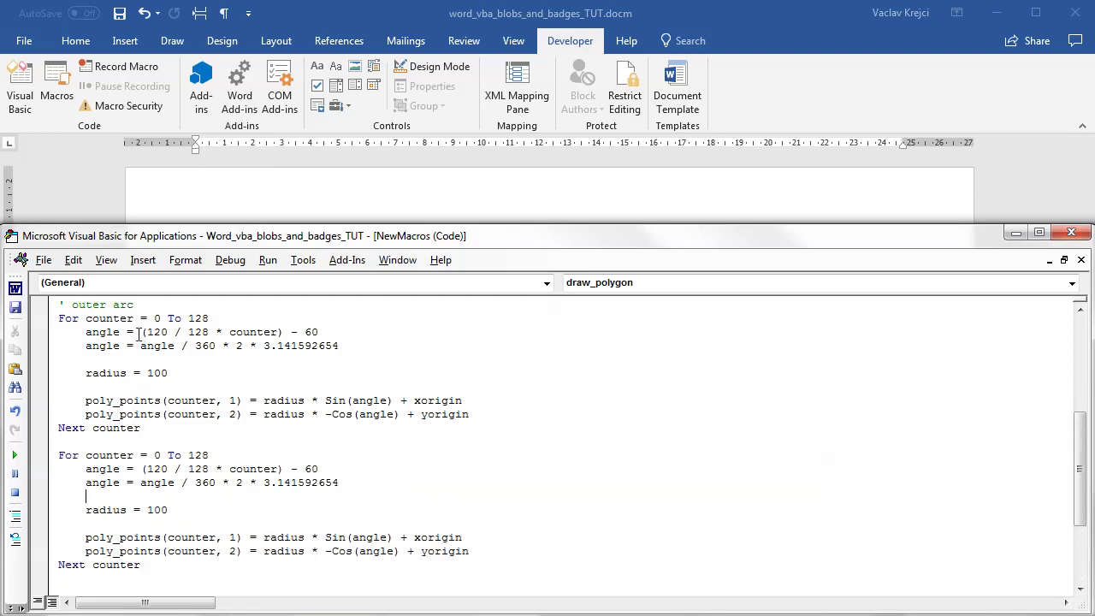
key(Return)
text(')
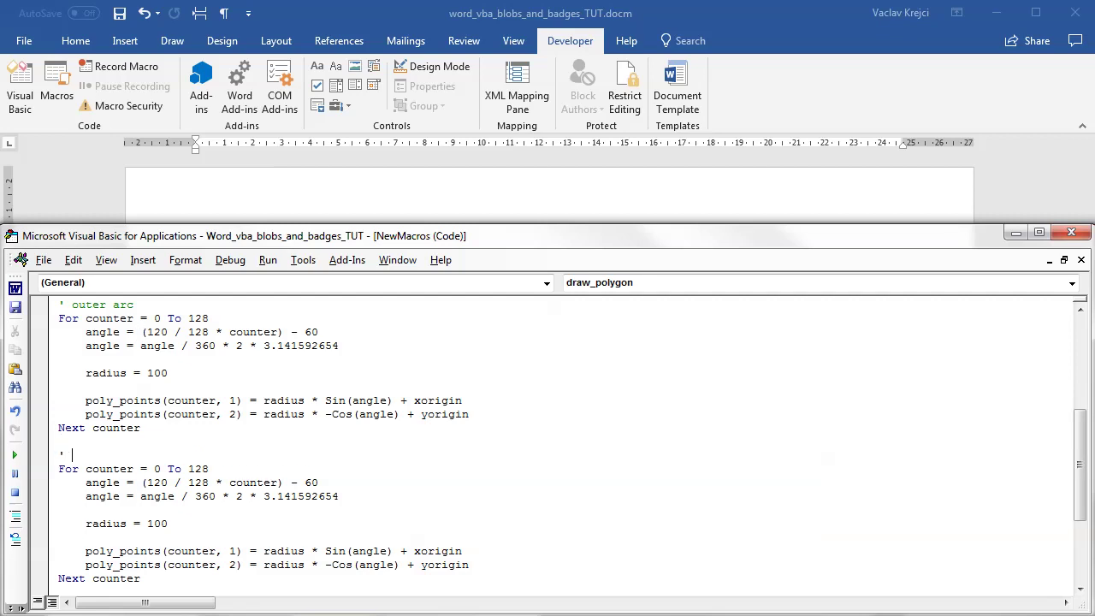
text('inner arc)
key(Down)
Change the copied loop's range to 129 To 256
key(shift+Right)
text(129)
key(shift+Left)
key(shift+Left)
key(shift+Left)
scroll(139, 332, up, 6)
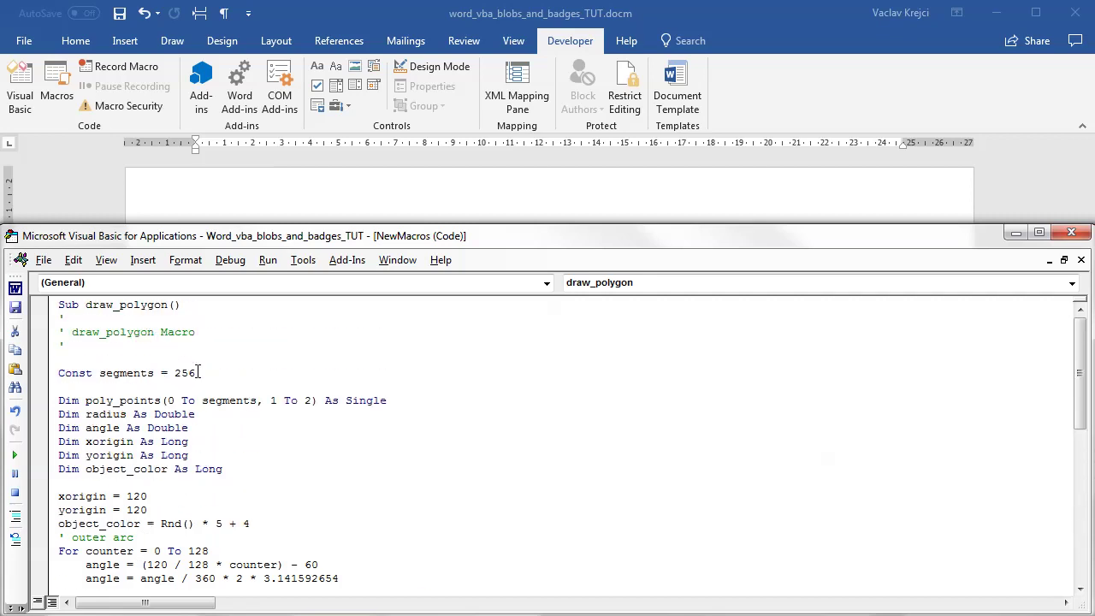
scroll(323, 418, down, 6)
text(256)
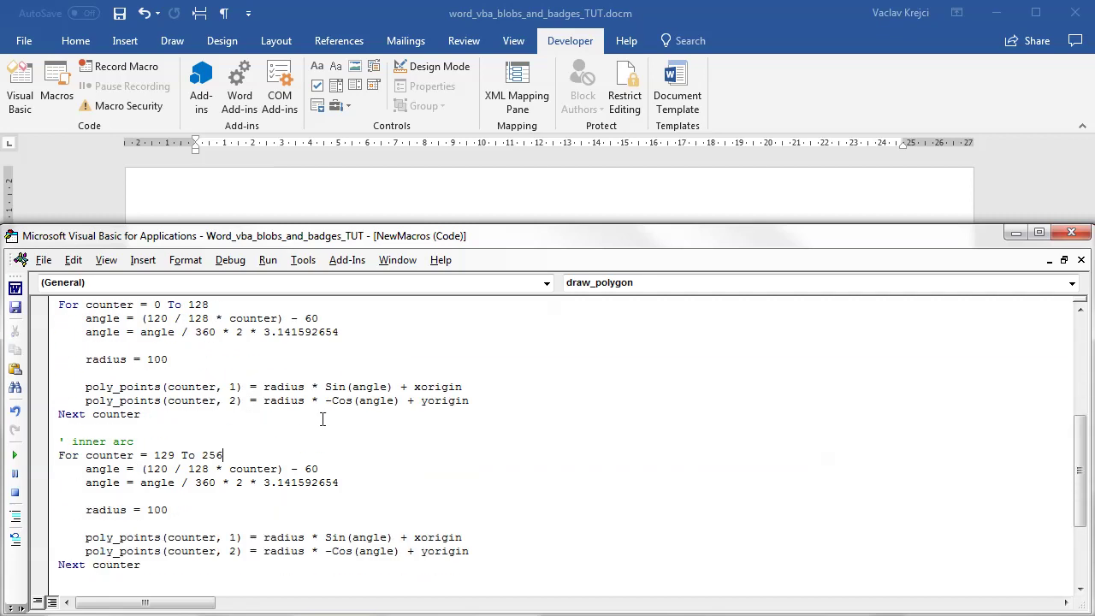
Offset counter by -129 in the inner angle, drop the -60, and compute 256-129 in Calculator
click(231, 469)
text(()
text(-129))
key(BackSpace)
key(BackSpace)
drag(187, 469, 212, 469)
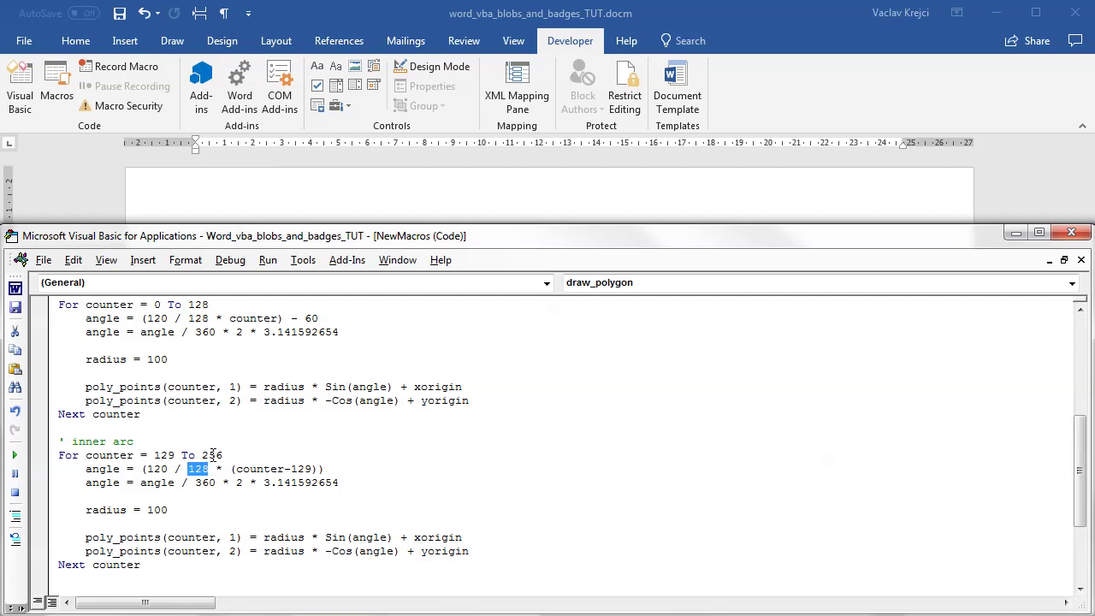
text(256-129)
key(Return)
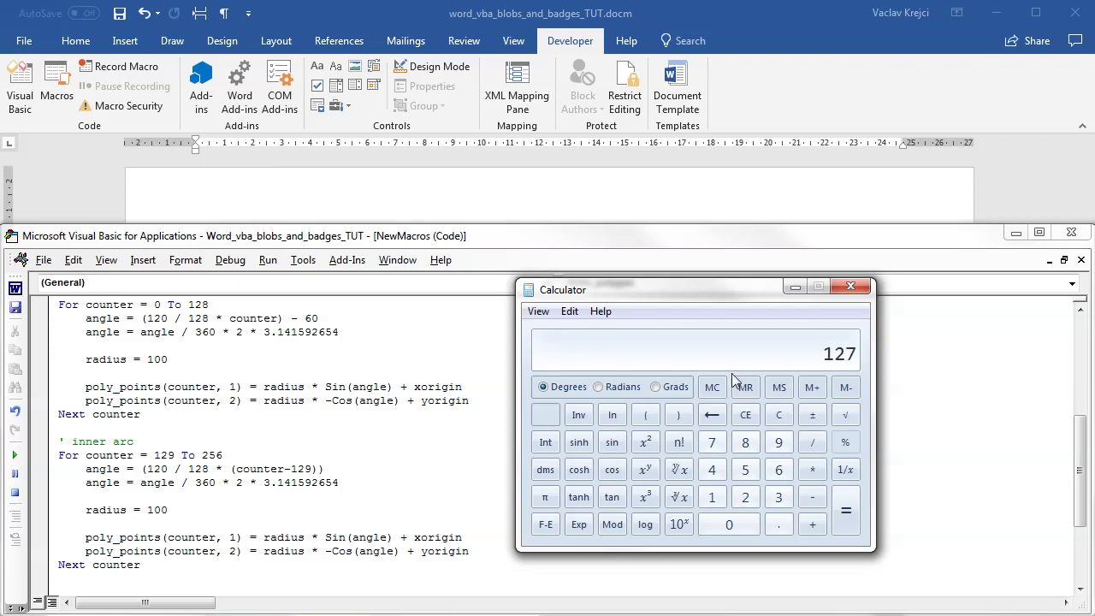
Close Calculator and change the inner arc's divisor from 128 to 127
click(851, 287)
click(211, 469)
key(shift+Left)
text(7)
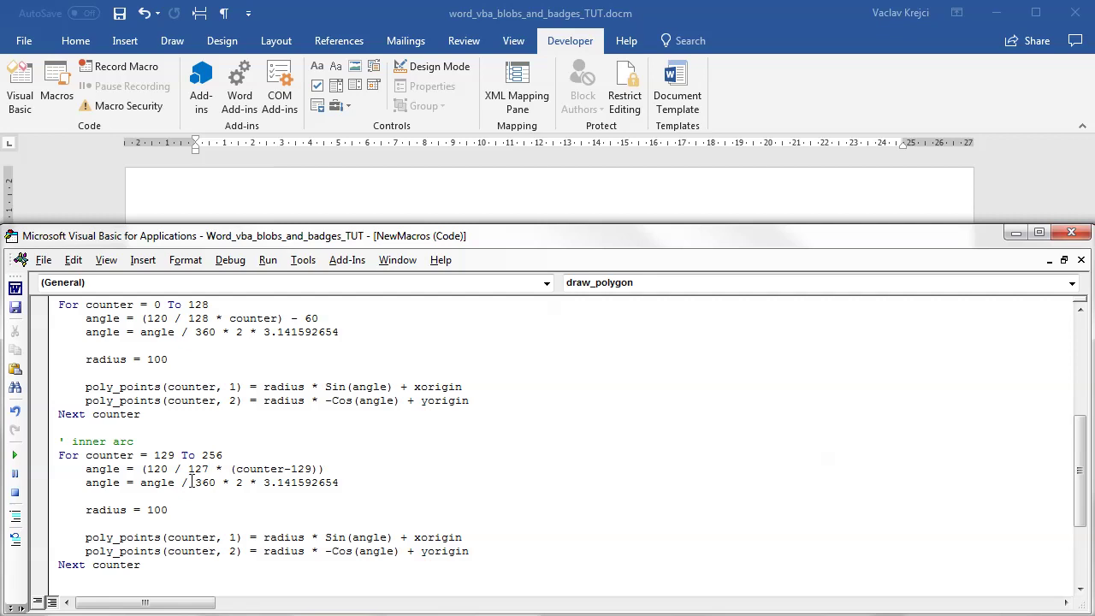
double_click(157, 511)
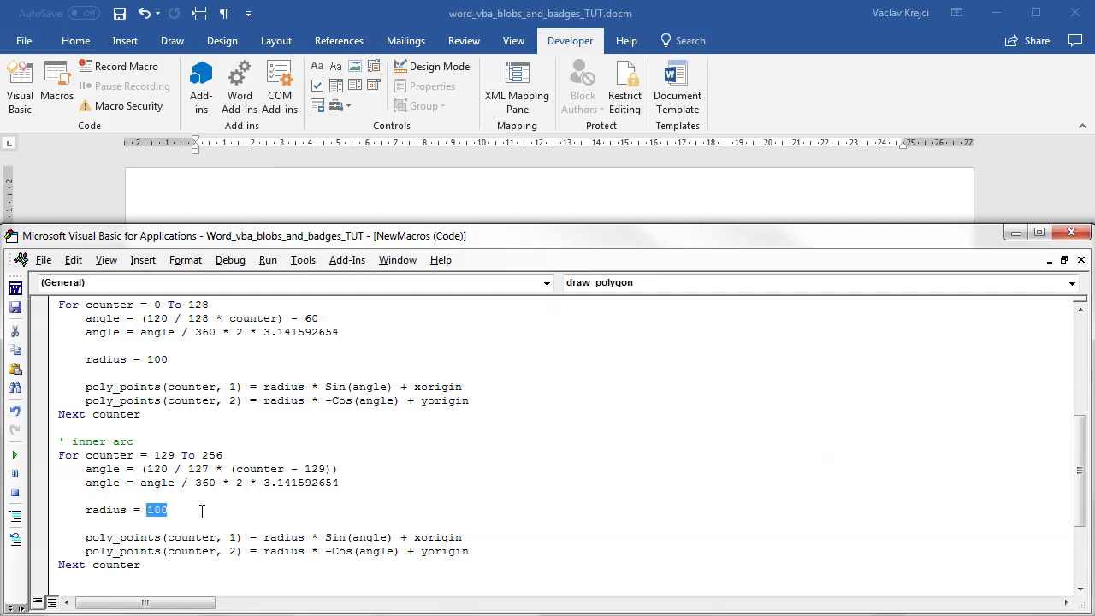
Set the inner arc radius to 50, run the macro and delete the test shape
text(50)
click(16, 459)
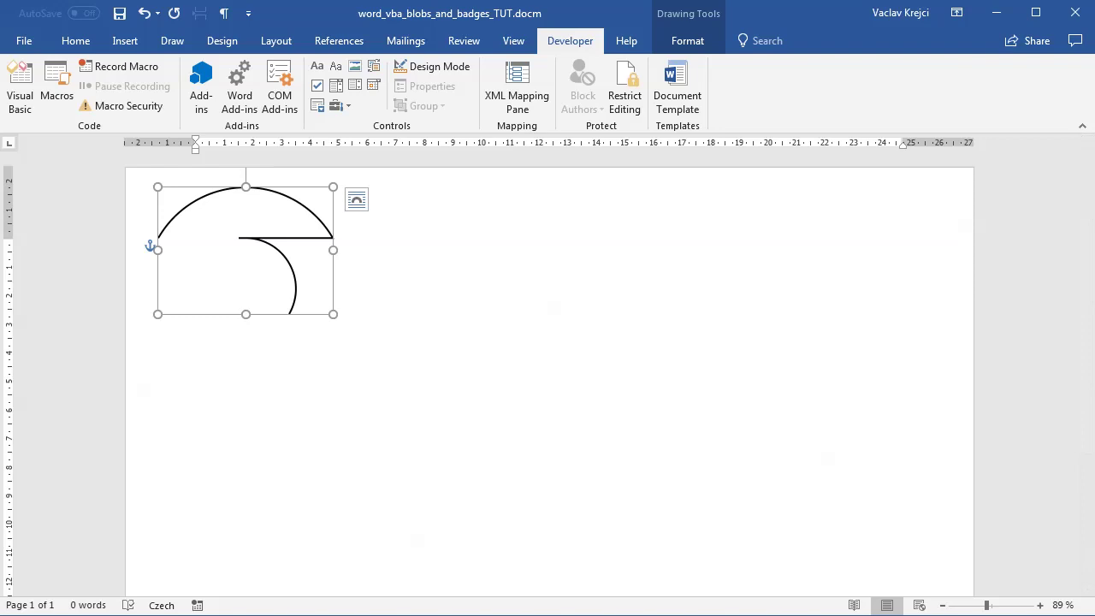
key(Delete)
Negate the inner arc's angle expression, rerun with F5 and view the arc in Word
key(alt+F11)
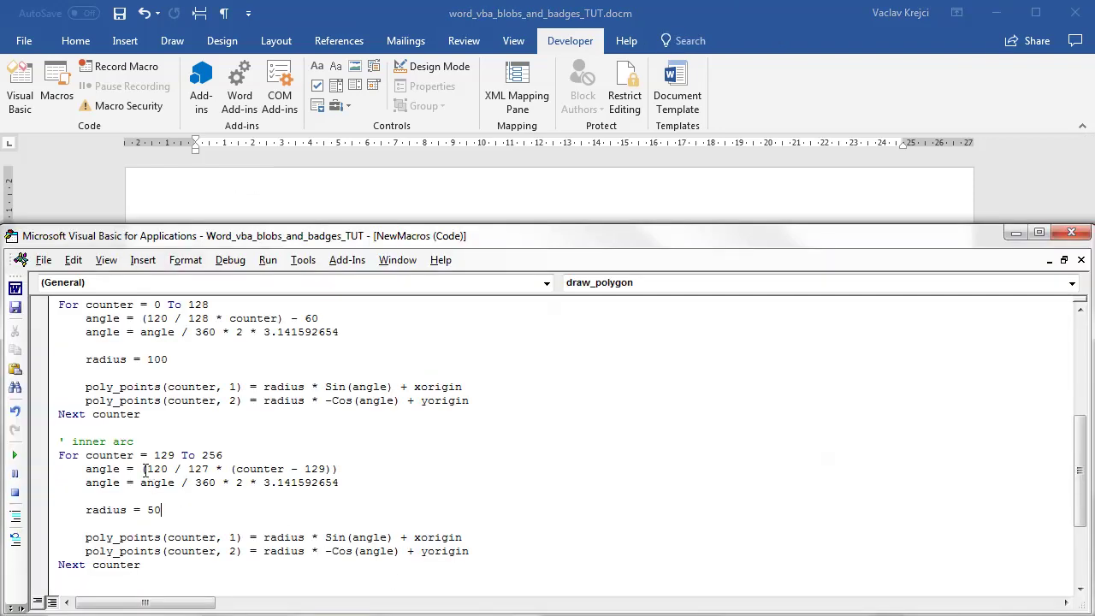
text(-)
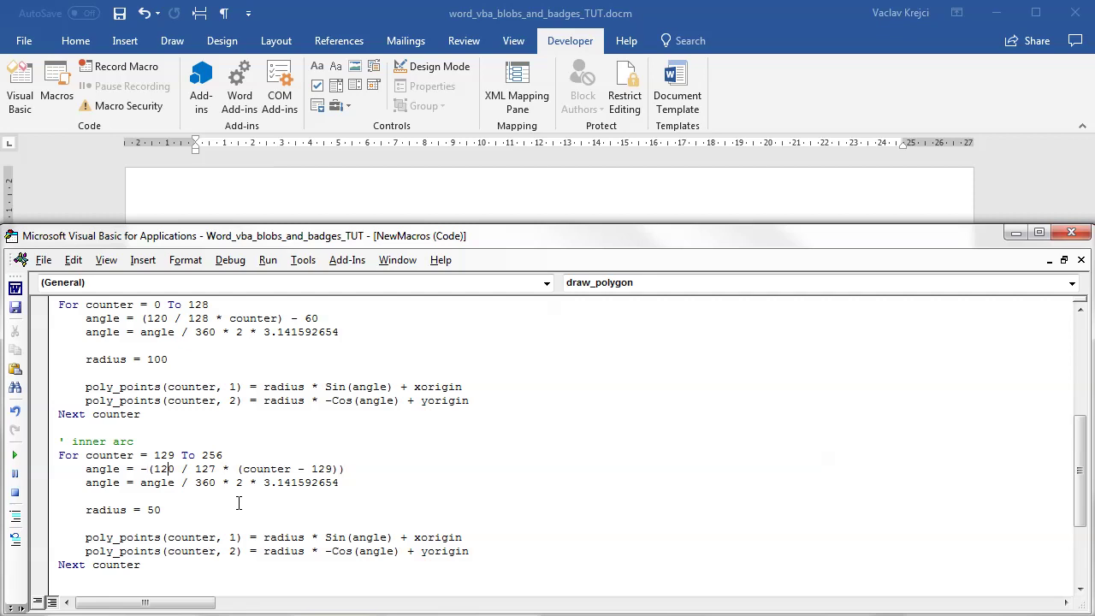
key(F5)
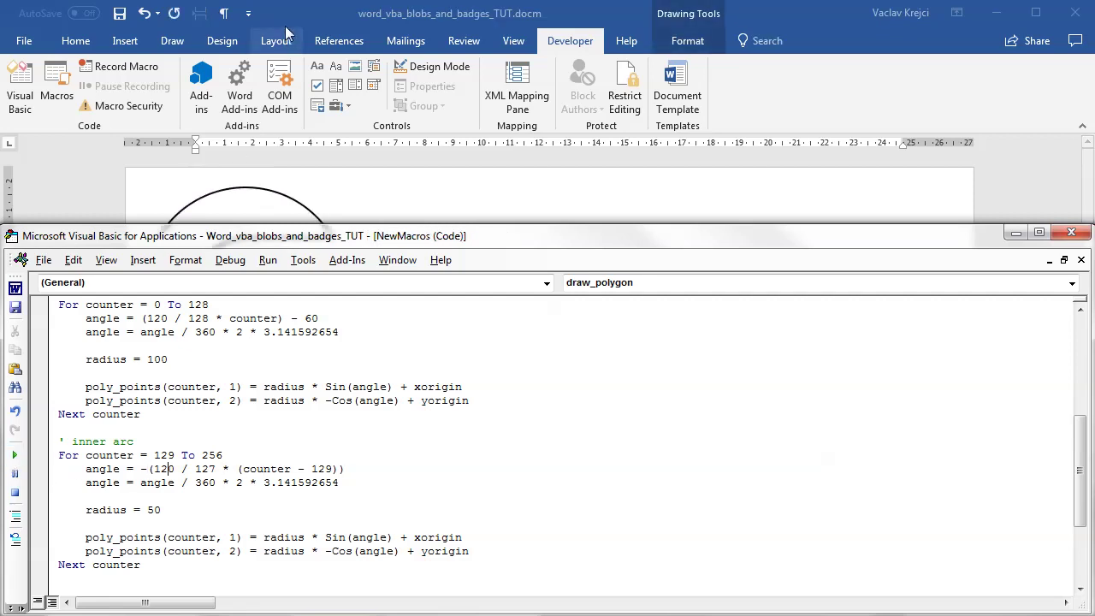
click(285, 26)
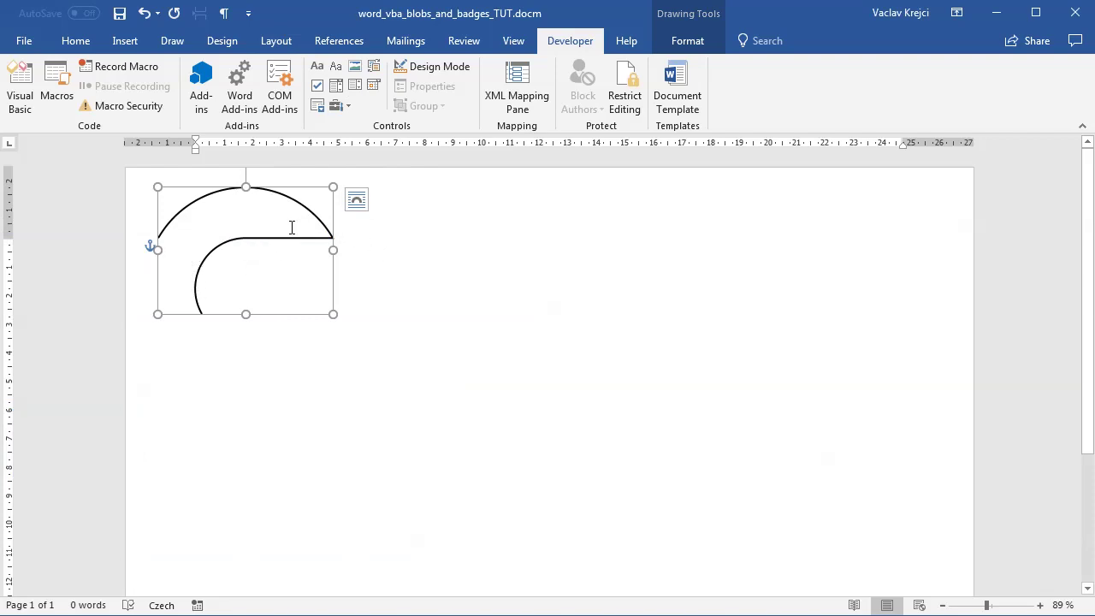
click(685, 41)
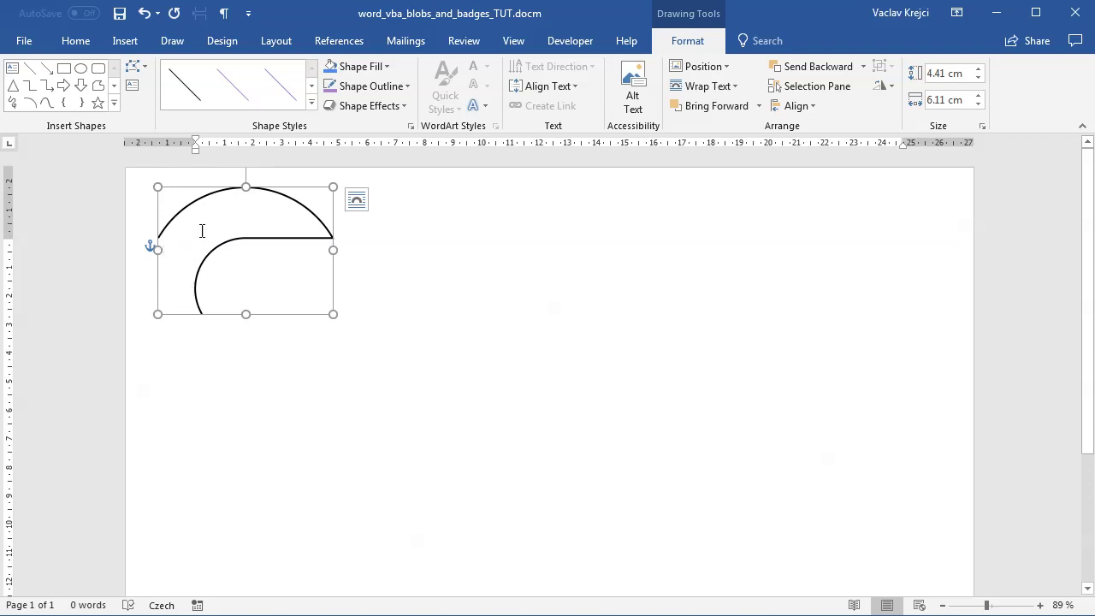
Fill the arc blue to check its outline, then delete it and go back to the code
click(330, 67)
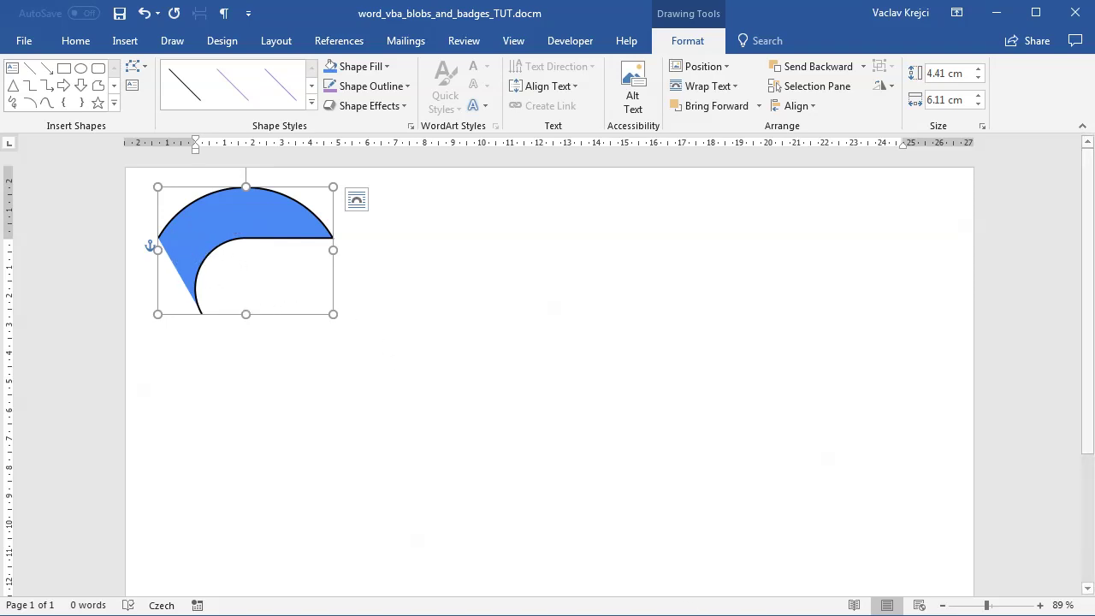
key(Delete)
key(alt+F11)
scroll(246, 497, down, 2)
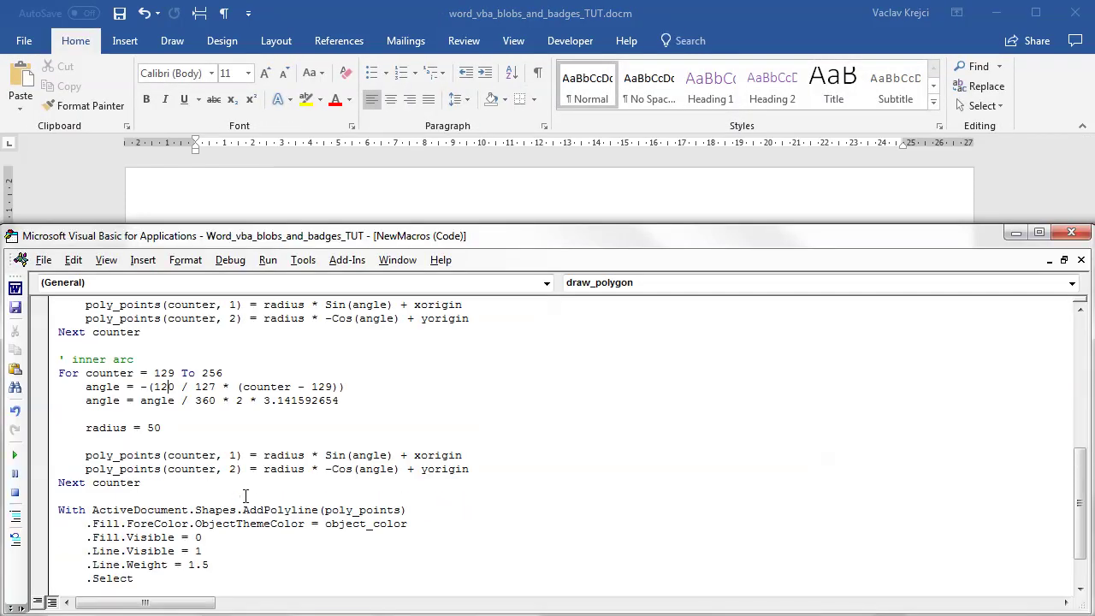
Change the segments constant from 256 to 257
click(205, 495)
key(Return)
key(Return)
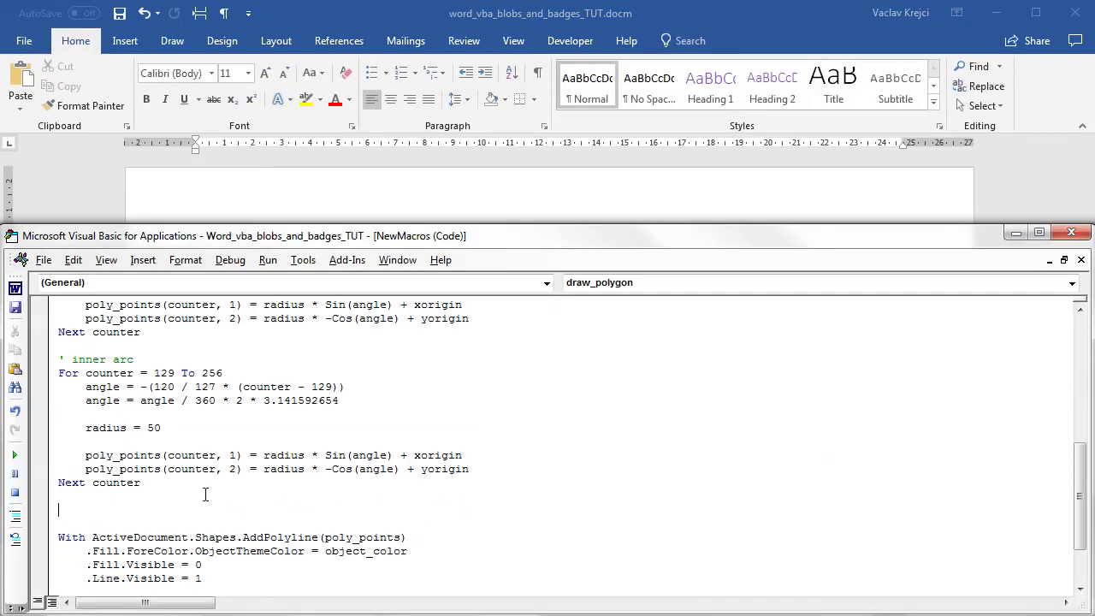
scroll(231, 490, up, 8)
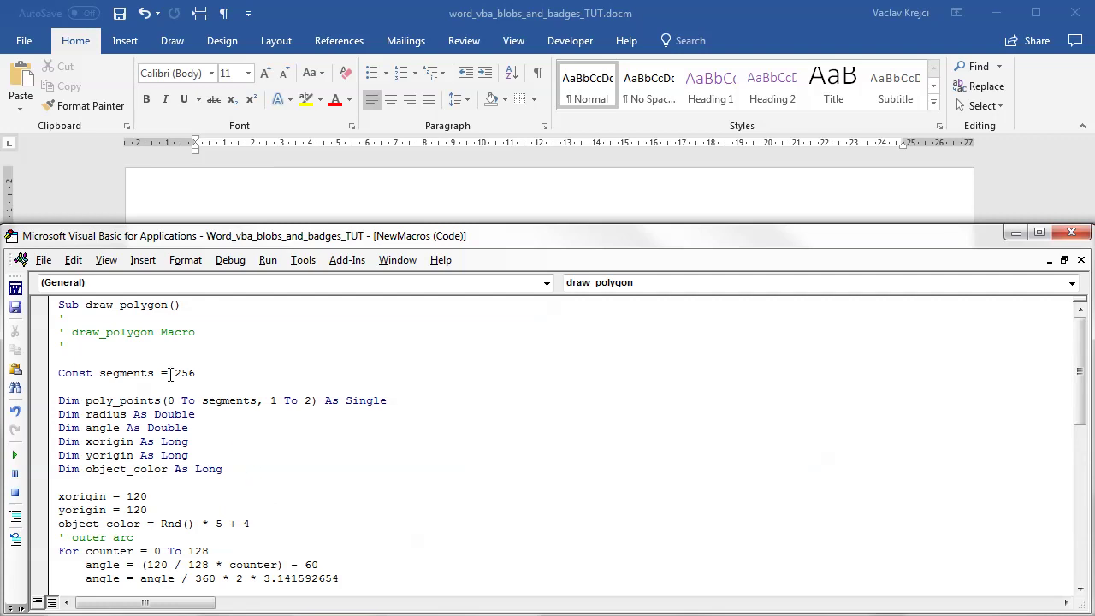
drag(189, 375, 218, 380)
text(7)
key(Return)
scroll(226, 389, down, 9)
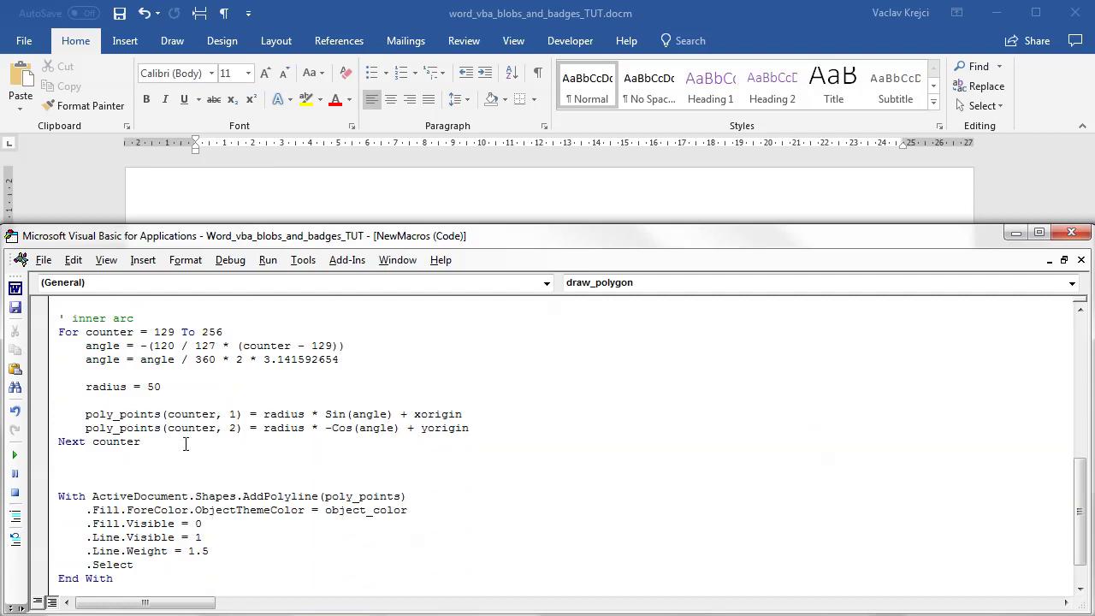
Paste the two poly_points lines below the inner loop, indexed 257
drag(514, 423, 53, 416)
key(ctrl+c)
click(83, 455)
key(Return)
key(ctrl+v)
double_click(190, 469)
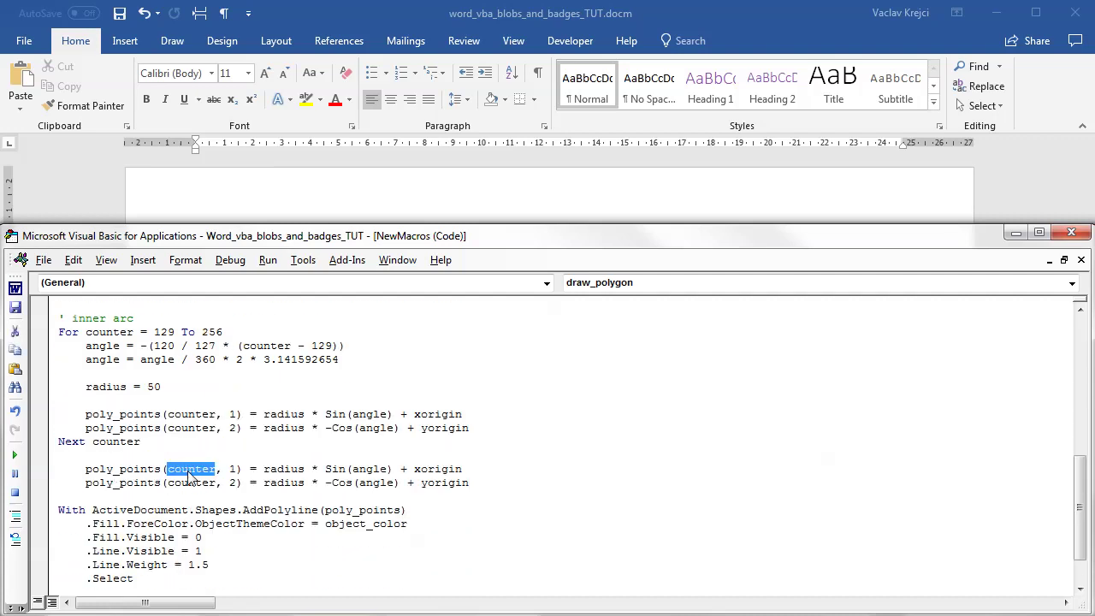
text(257)
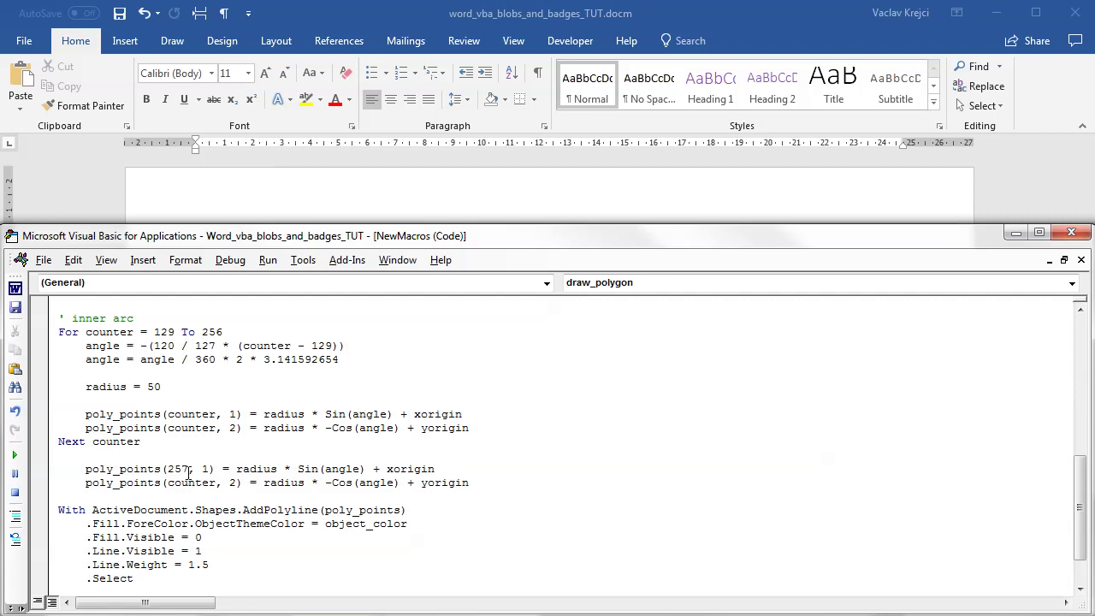
double_click(186, 480)
text(257)
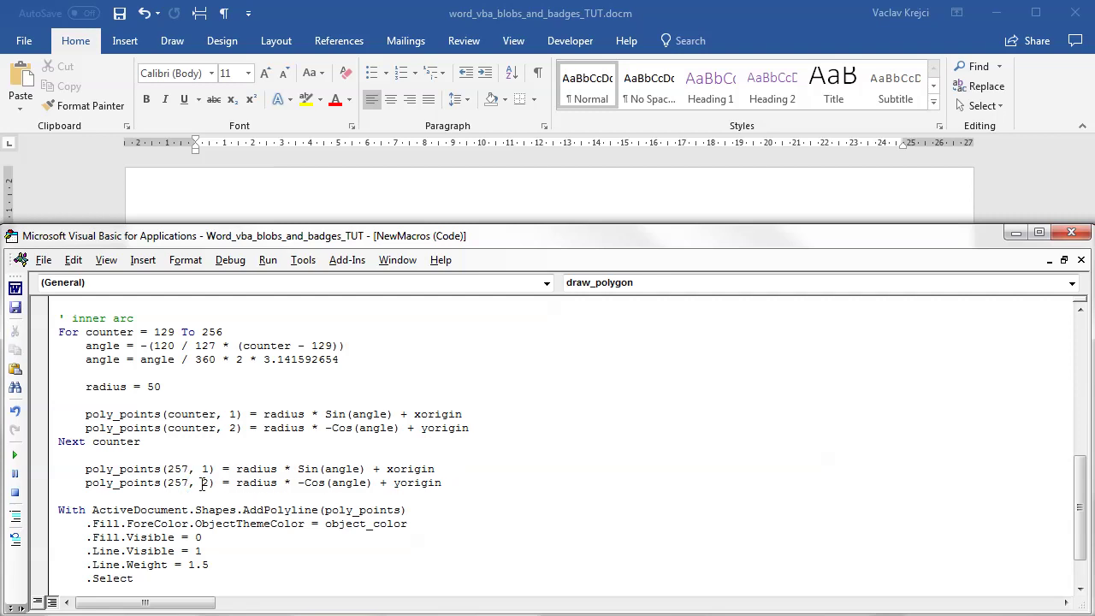
Set poly_points(257, 1) and (257, 2) equal to point 0's values, then run the macro
drag(213, 469, 85, 476)
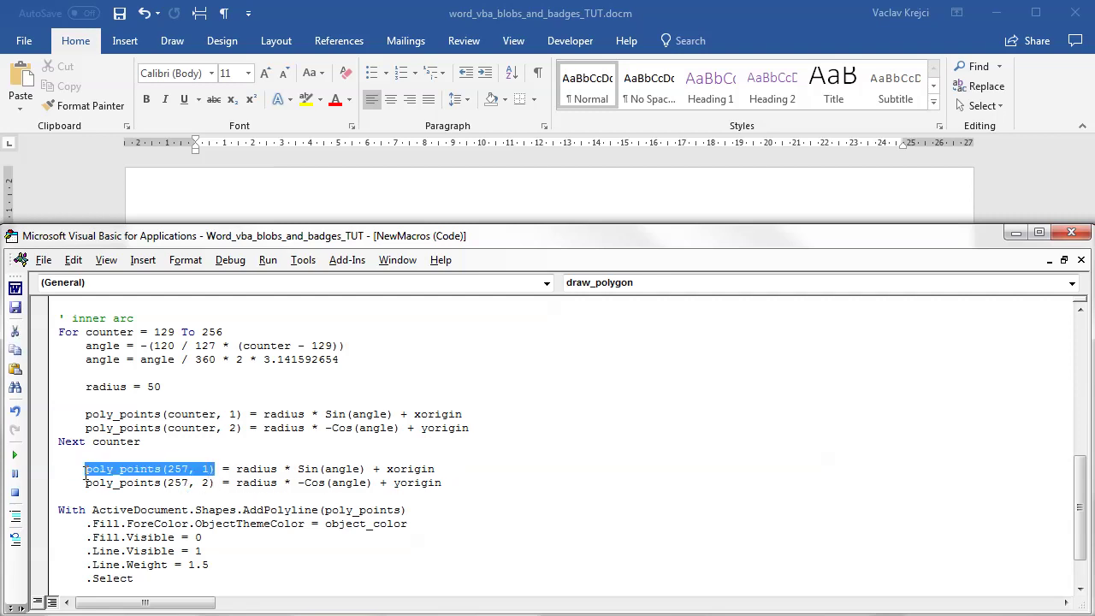
key(ctrl+c)
click(236, 470)
key(shift+End)
key(ctrl+v)
click(237, 483)
key(shift+End)
key(ctrl+v)
double_click(332, 469)
text(0)
double_click(329, 482)
text(0)
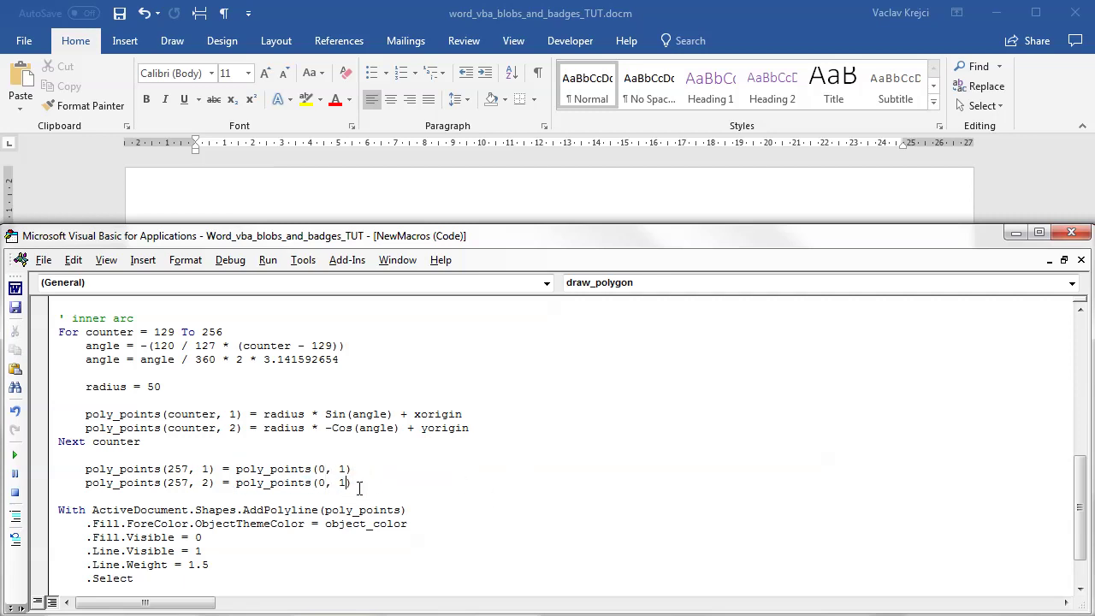
click(14, 454)
Move the black-outlined arc lower right and open its Shape Fill colour choices
click(286, 25)
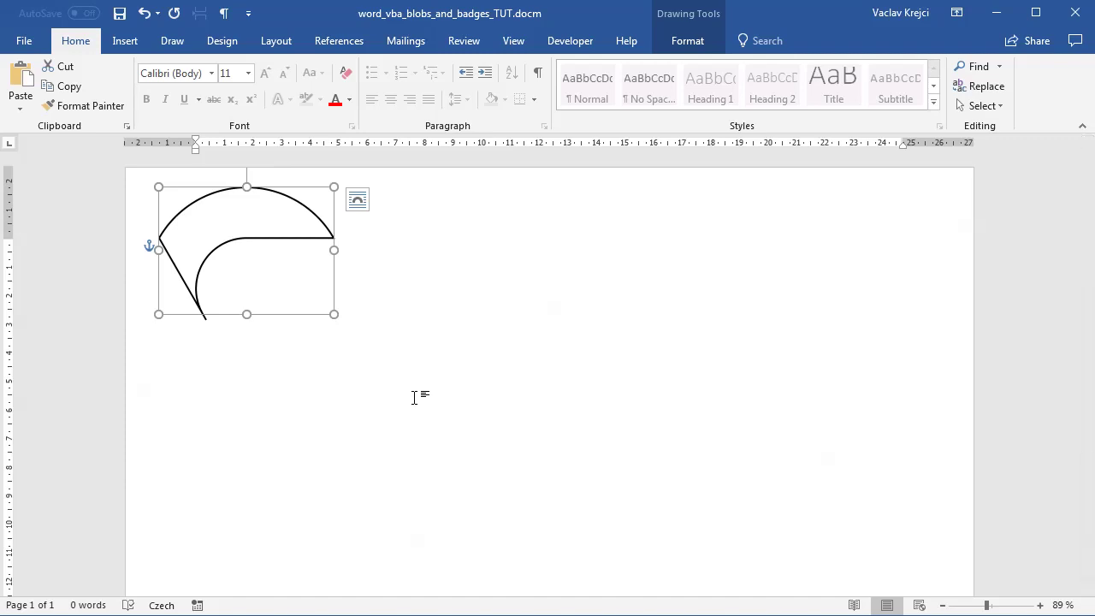
drag(296, 243, 405, 299)
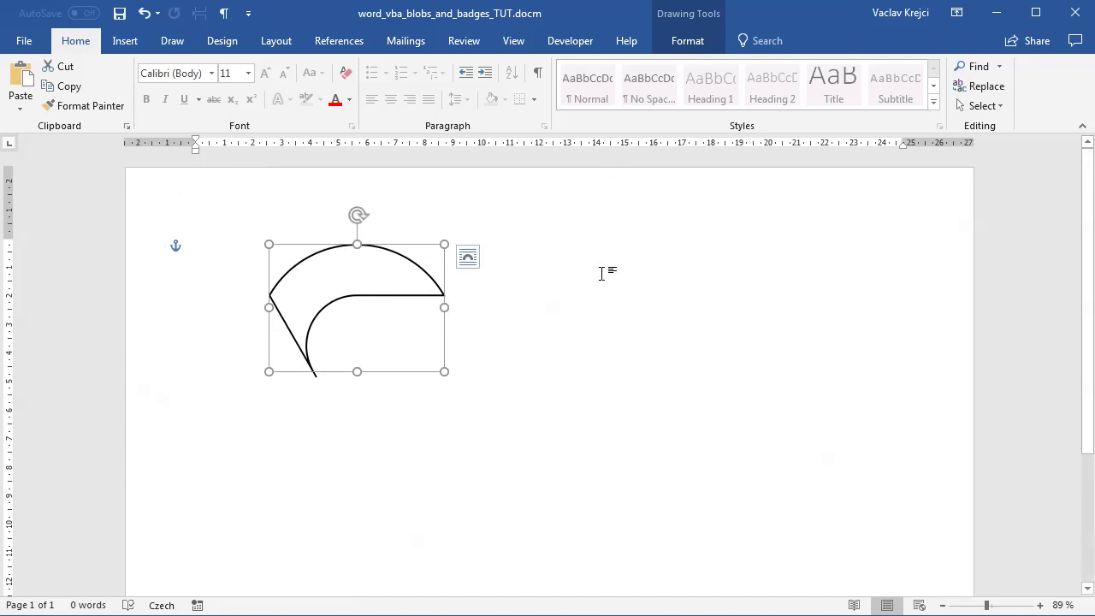
click(690, 41)
click(384, 66)
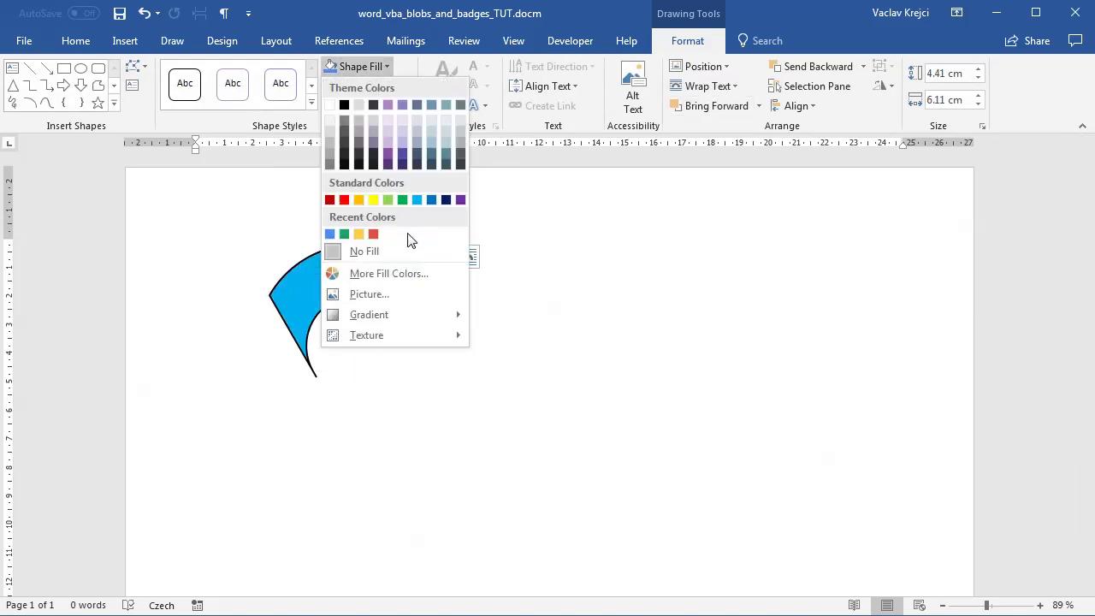
Fill the arc with the recent red and confirm it is RGB 221, 78, 65
click(373, 234)
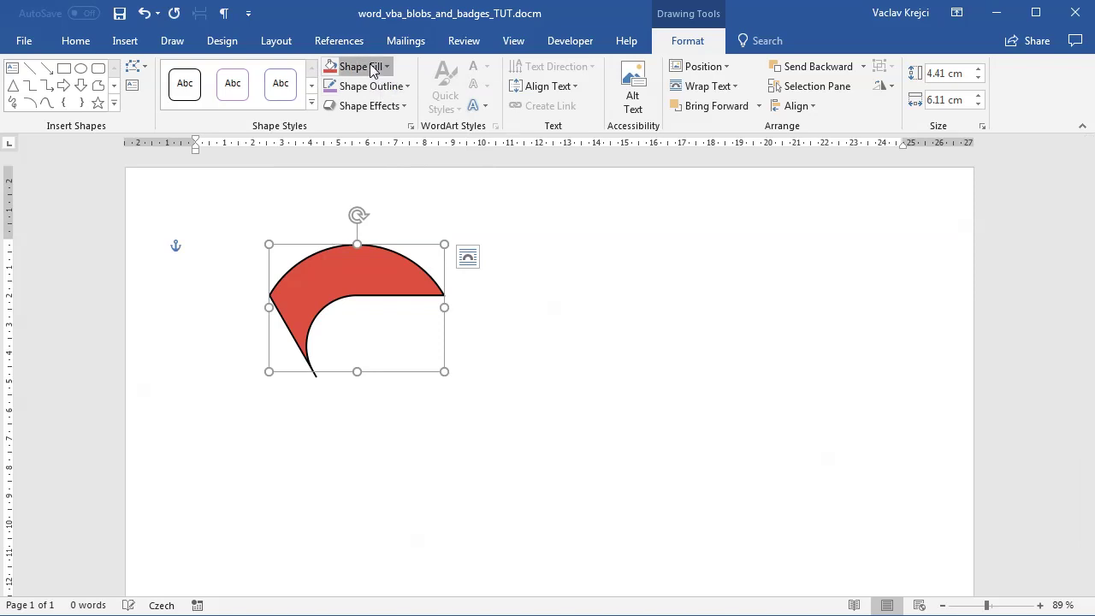
click(371, 69)
click(398, 275)
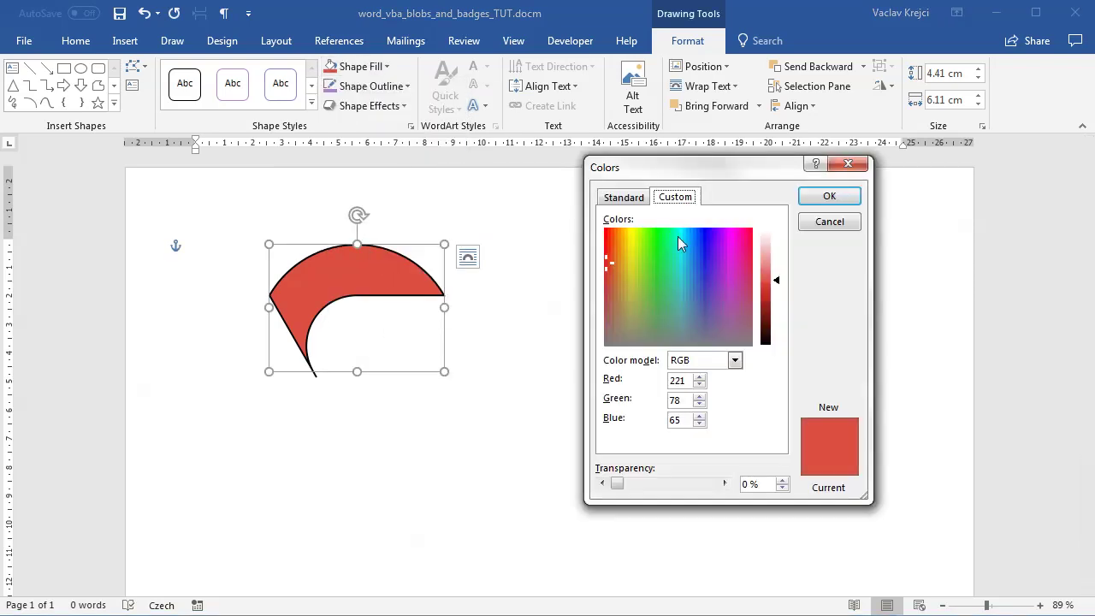
drag(682, 157, 682, 121)
double_click(687, 382)
drag(687, 405, 666, 408)
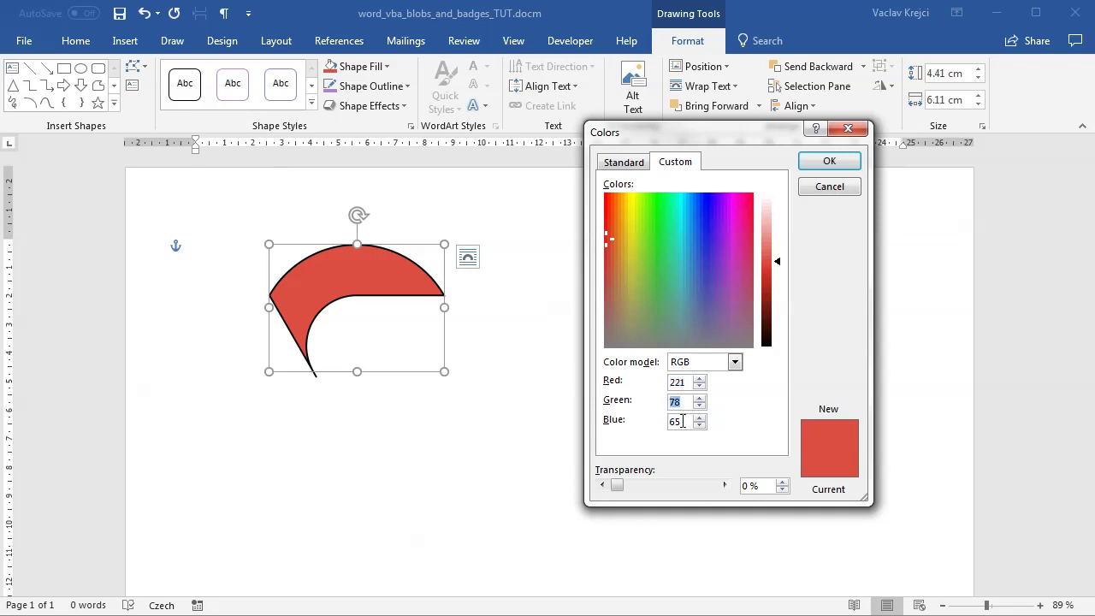
click(820, 190)
Remove the arc's outline and select the red arc shape
click(358, 94)
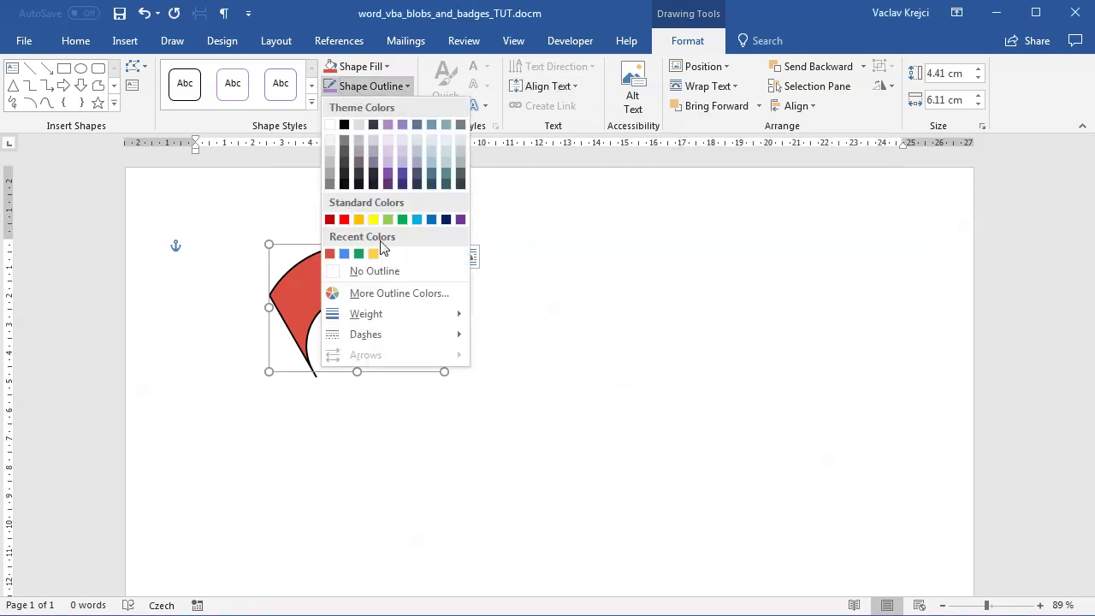
click(381, 274)
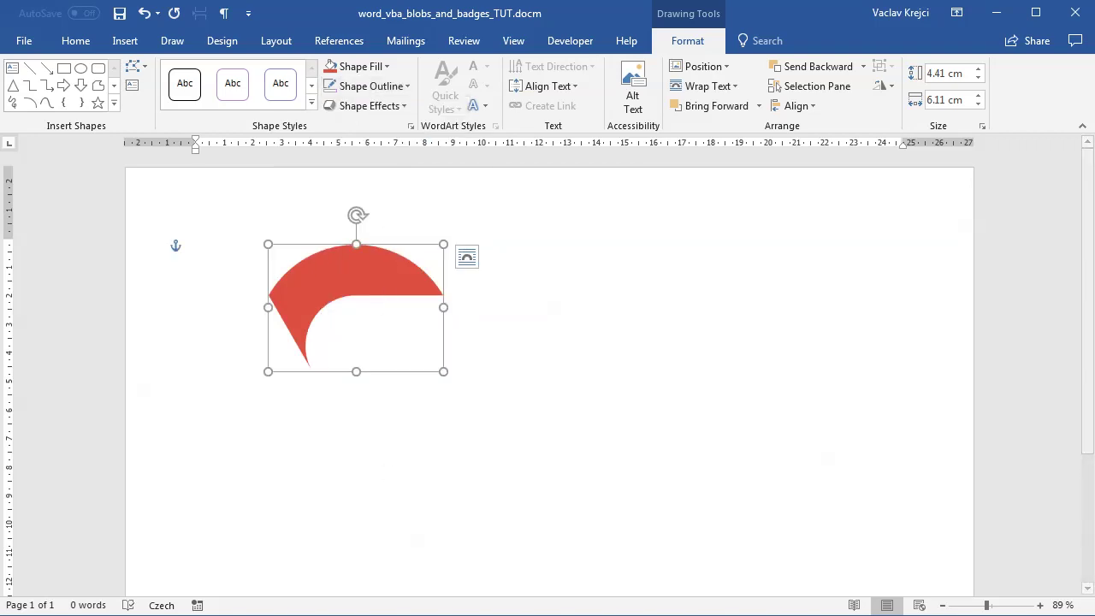
click(383, 262)
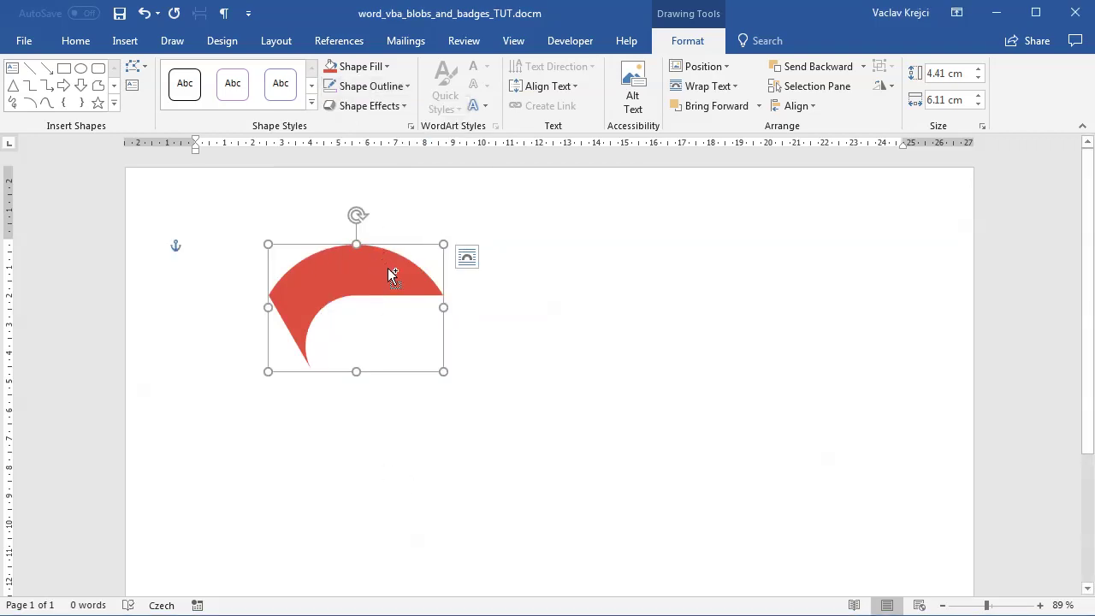
Paste a copy of the red arc, rotate it and join it to the red arc's right end
key(ctrl+v)
drag(458, 319, 570, 378)
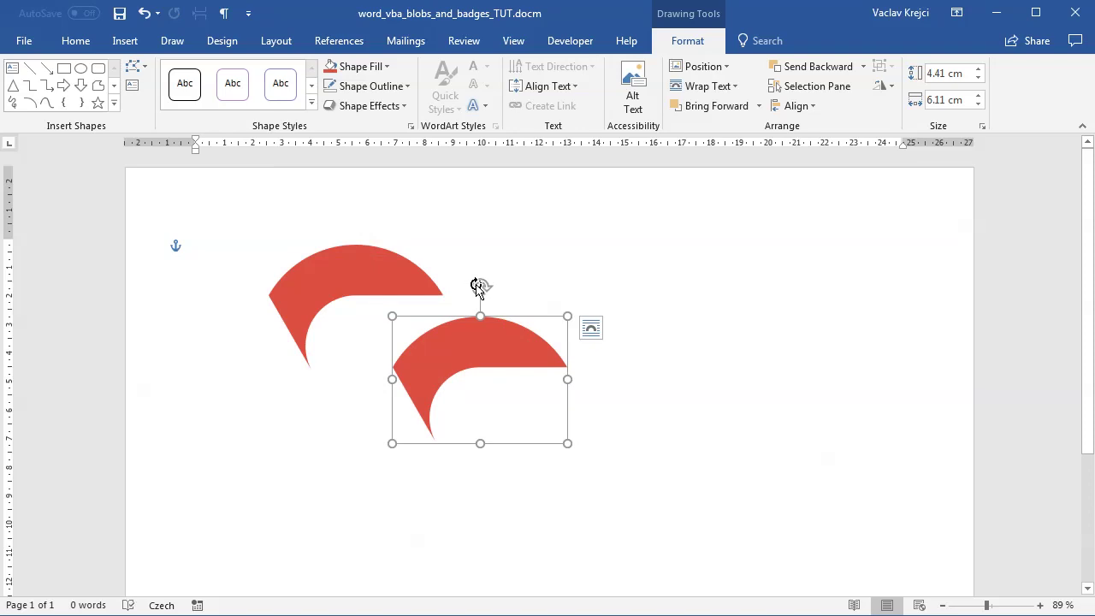
drag(478, 287, 538, 420)
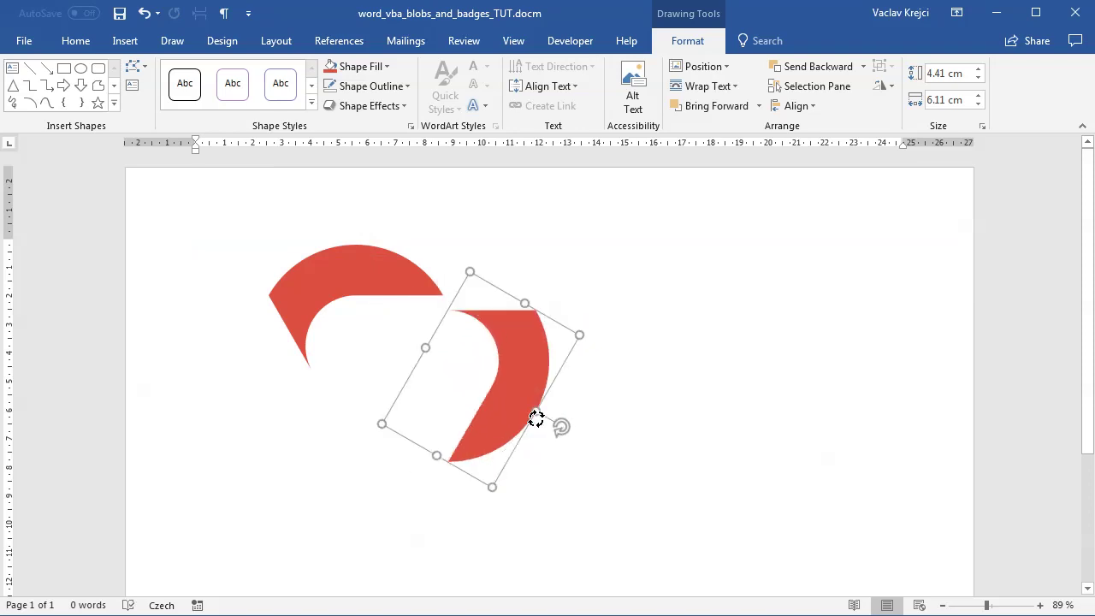
drag(523, 379, 430, 361)
key(ctrl+z)
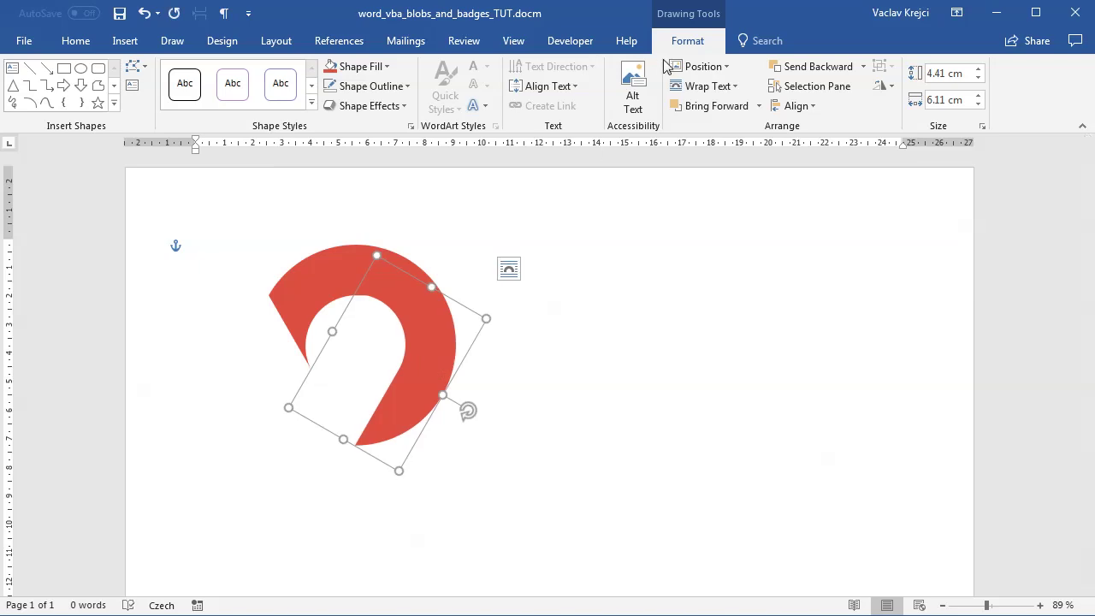
Fill the copy yellow (RGB 255, 206, 67), then paste another copy rotated into the lower left
click(386, 66)
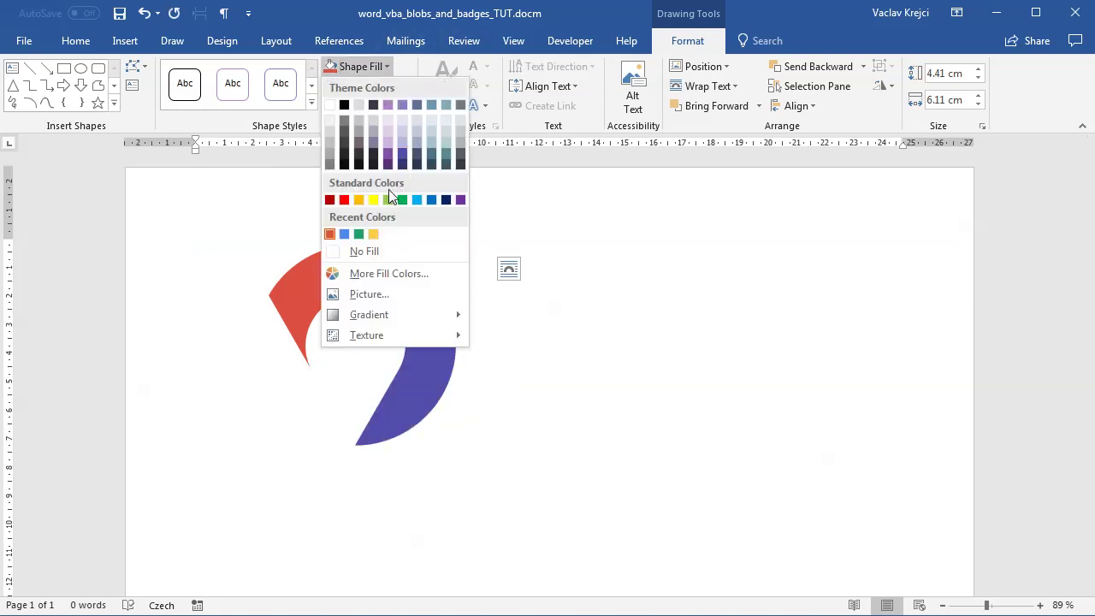
click(374, 235)
click(358, 66)
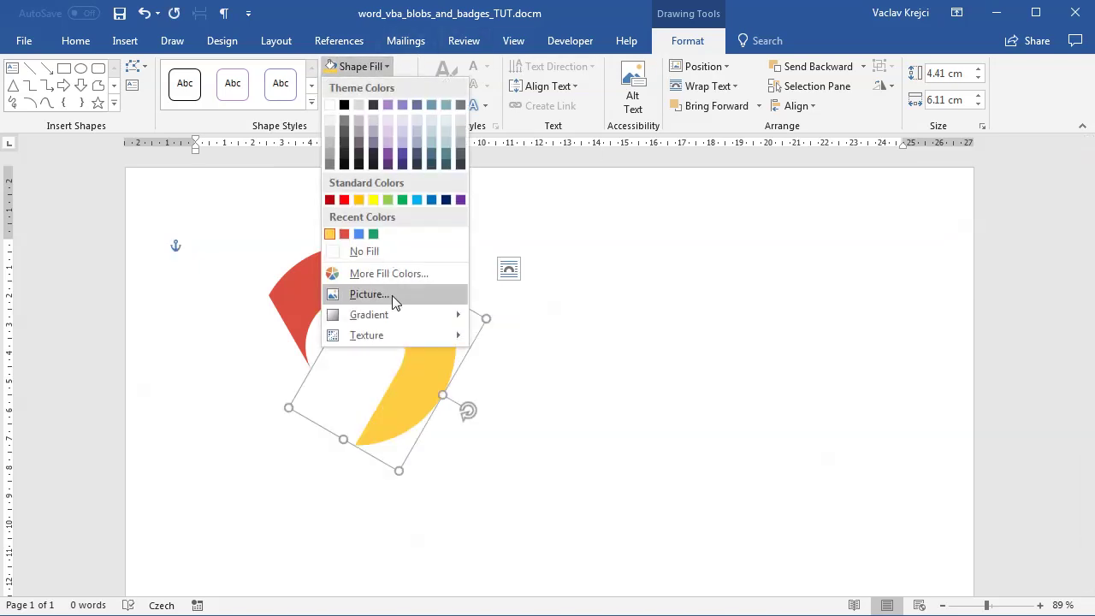
click(390, 273)
double_click(691, 366)
drag(688, 383, 665, 384)
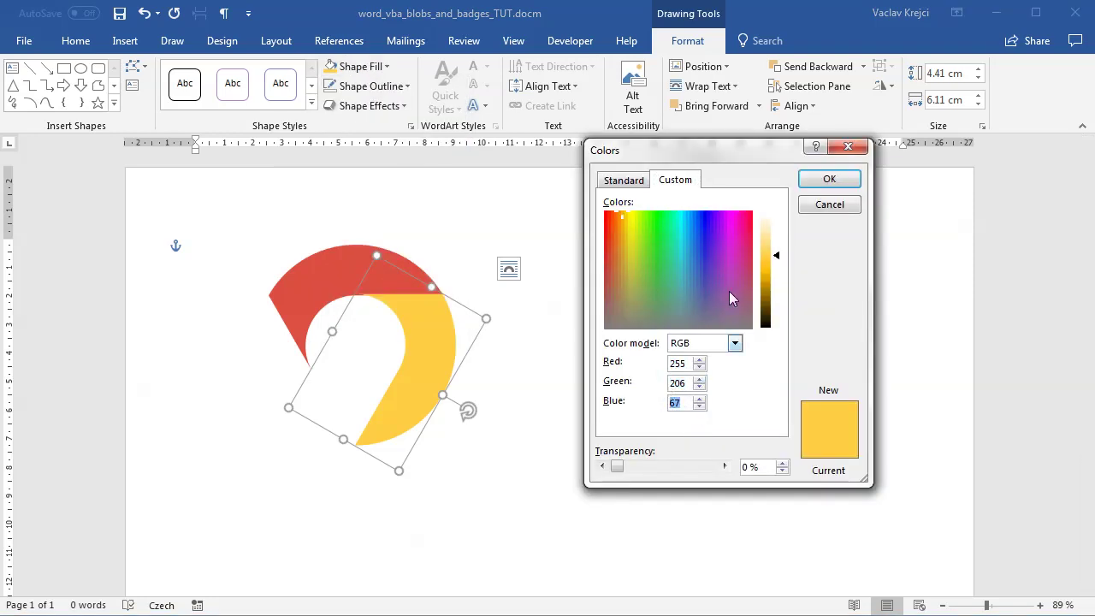
click(829, 204)
key(ctrl+v)
drag(480, 422, 348, 427)
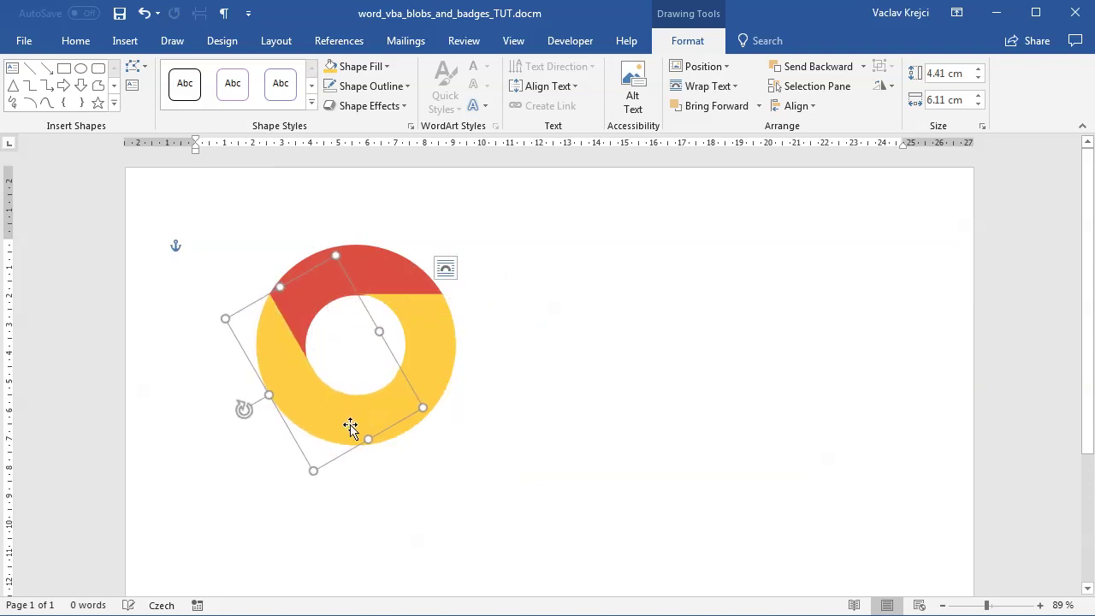
Fill the lower-left arc green and confirm its values are RGB 26, 162, 96
click(360, 67)
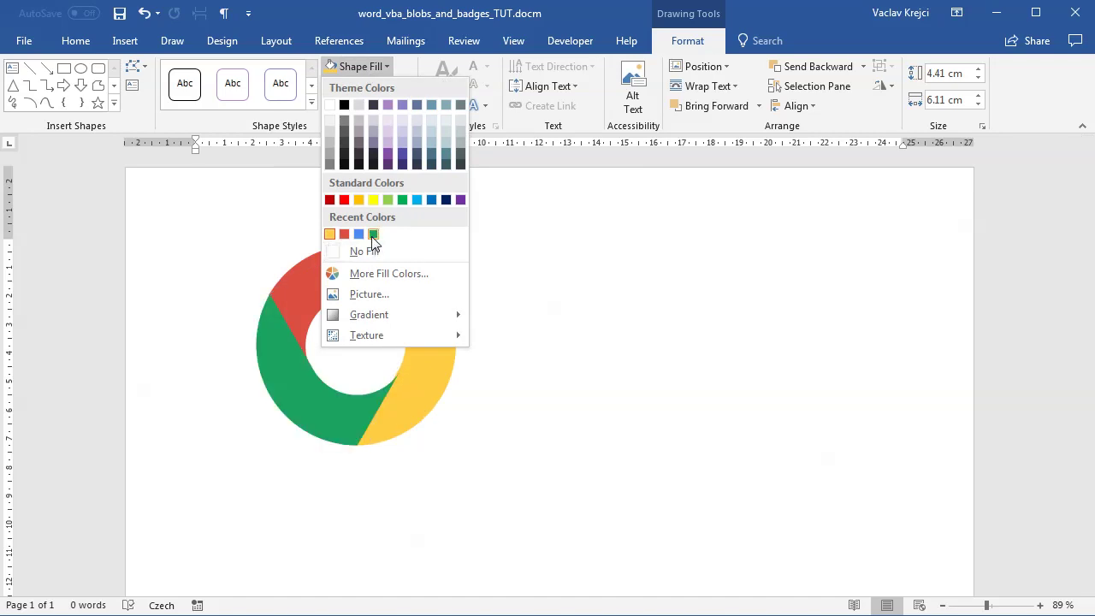
click(373, 233)
click(355, 67)
click(390, 274)
key(Tab)
key(Tab)
key(Tab)
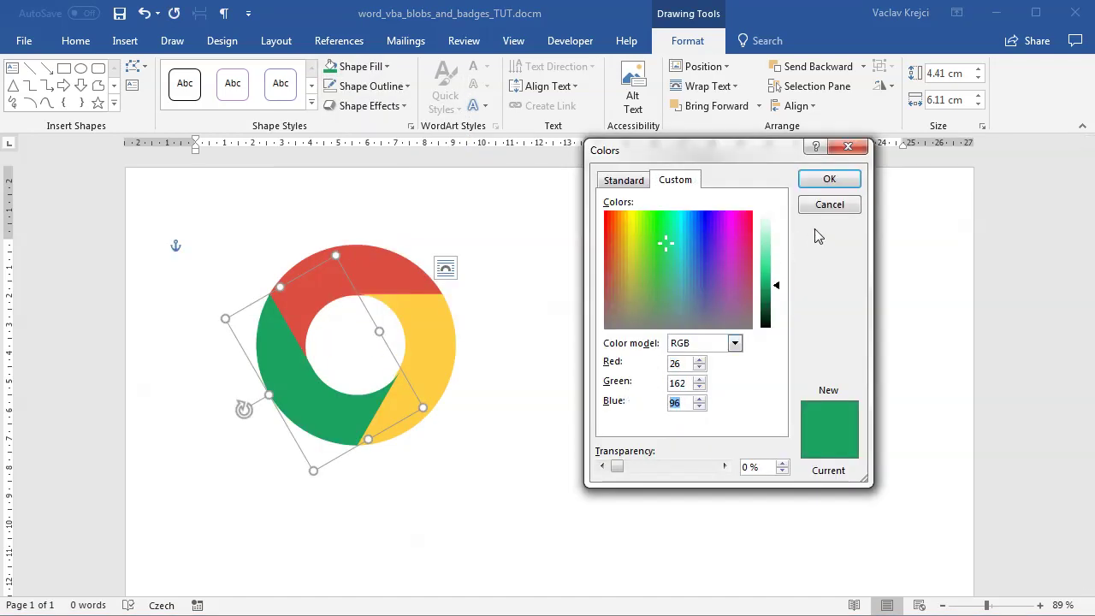
click(830, 205)
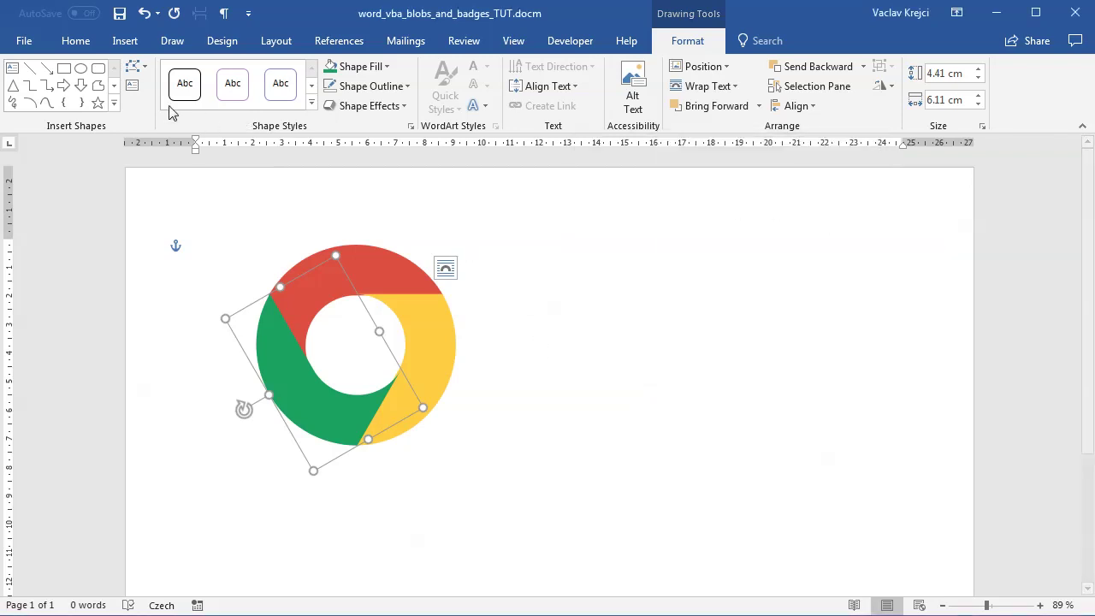
click(80, 67)
Draw a 2.9 cm circle inside the ring and zoom in on the logo
drag(493, 290, 362, 345)
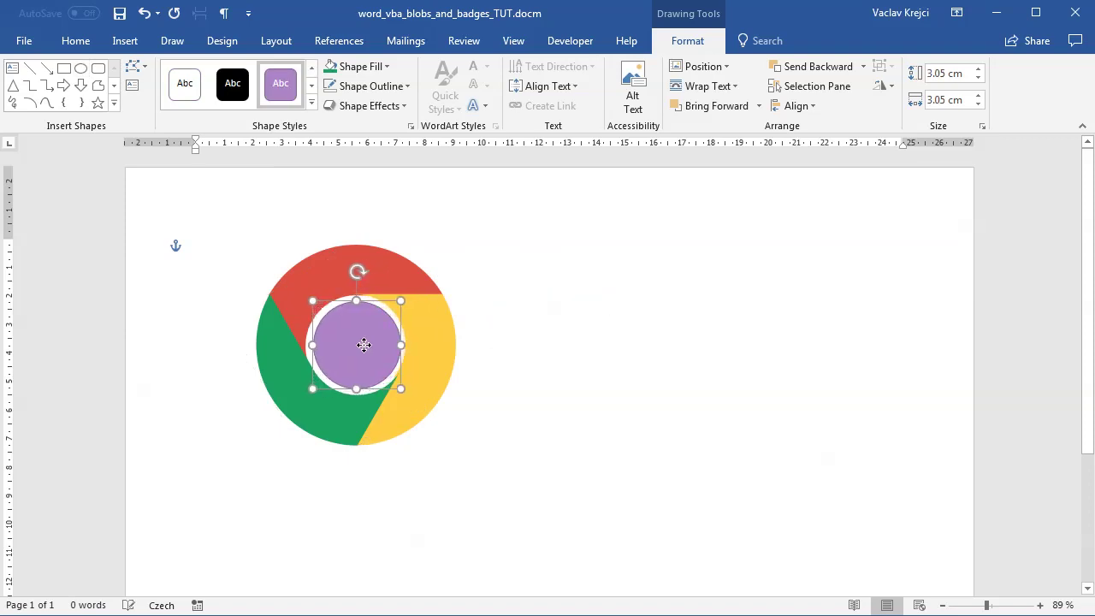
drag(400, 384, 396, 385)
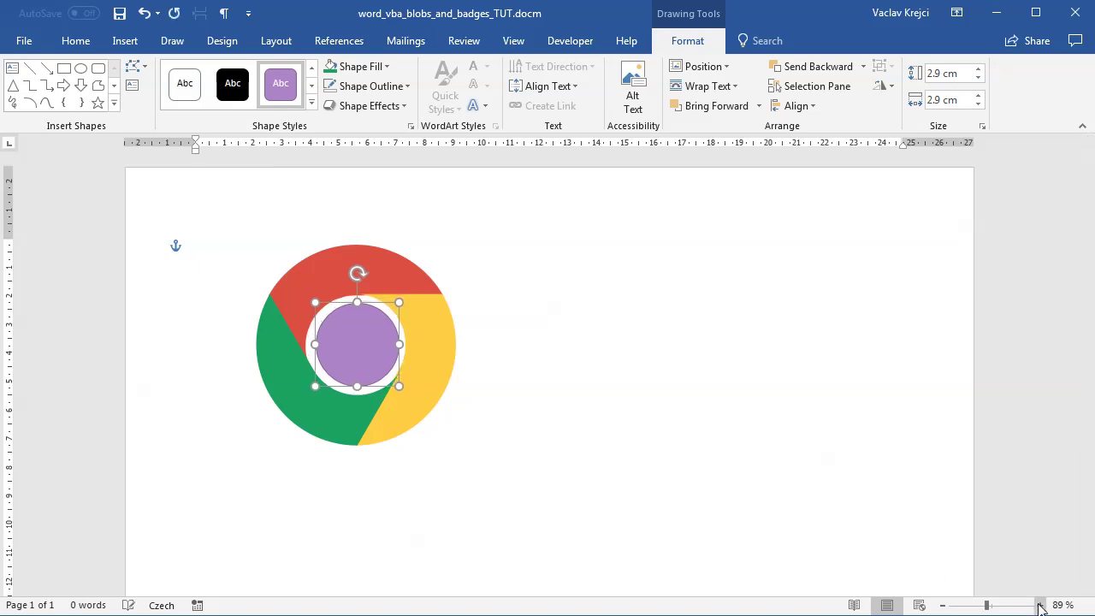
click(1040, 605)
click(1040, 605)
click(1040, 605)
click(1041, 605)
click(1041, 605)
click(1041, 605)
click(1041, 605)
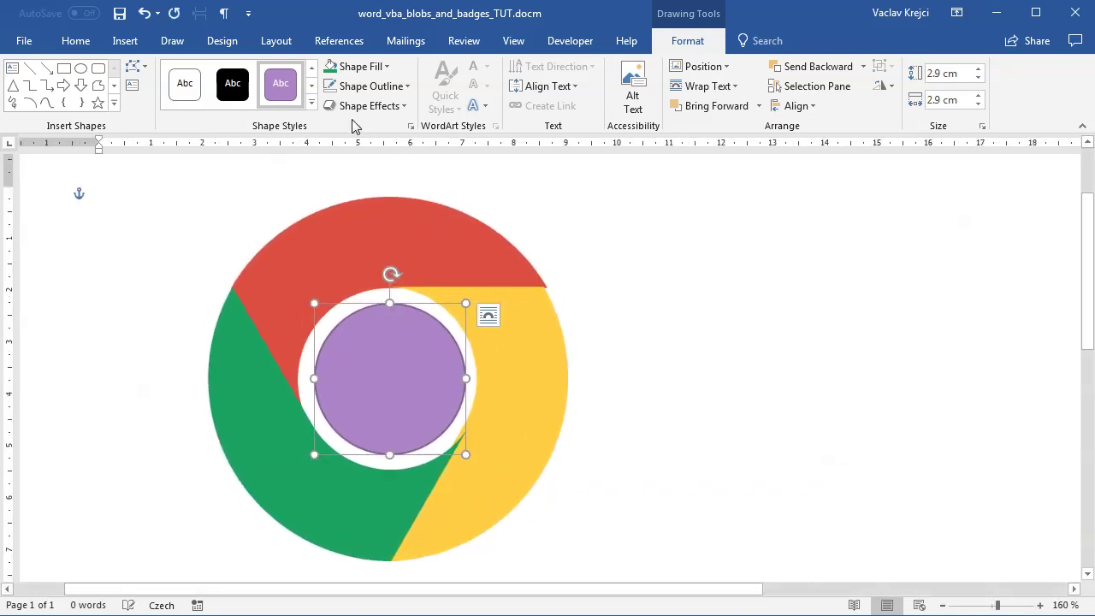
Fill the circle blue (RGB 75, 139, 245) and remove its outline
click(363, 67)
click(374, 235)
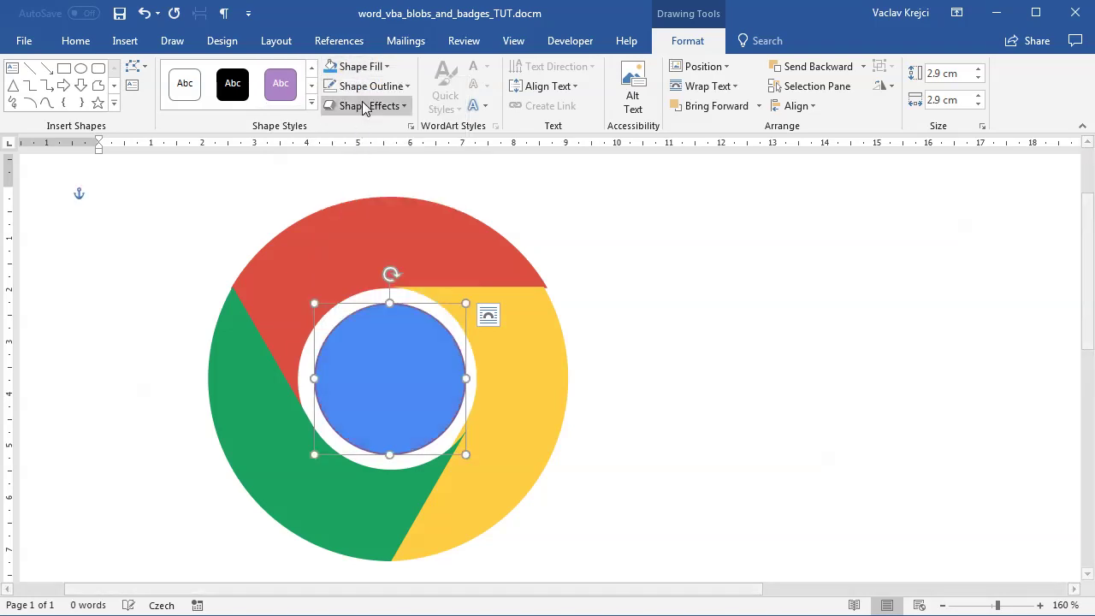
click(371, 86)
click(397, 267)
click(363, 67)
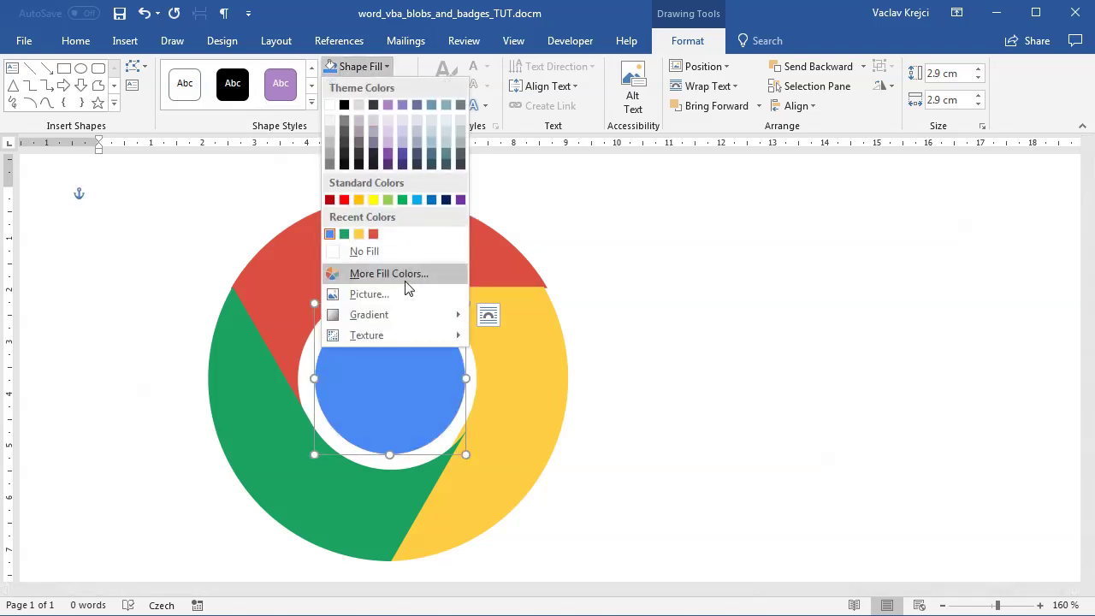
click(396, 274)
click(686, 363)
key(Tab)
key(Tab)
click(826, 205)
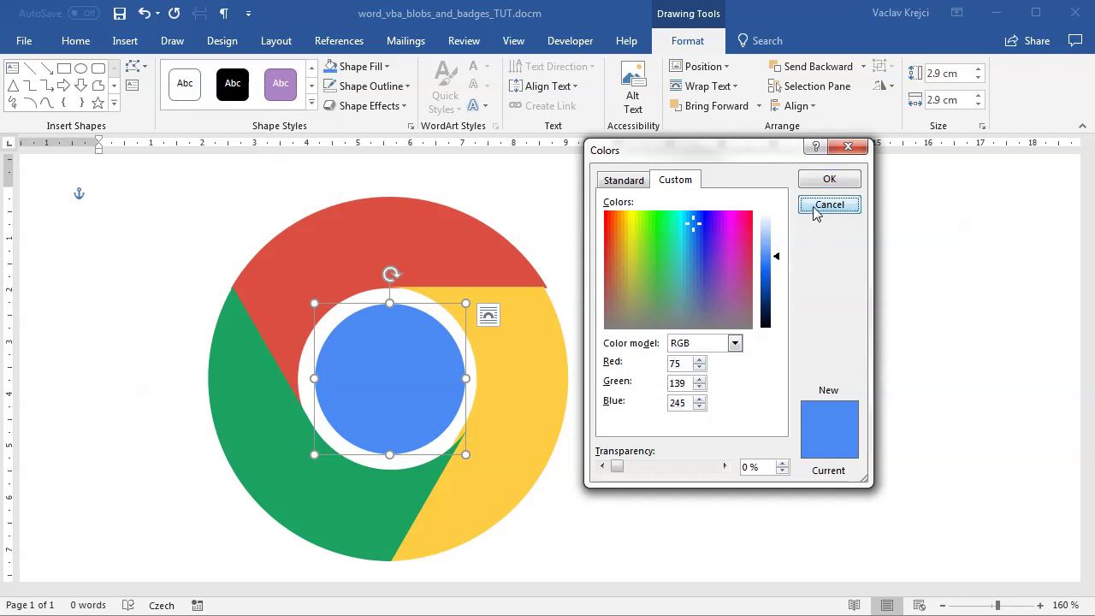
click(512, 343)
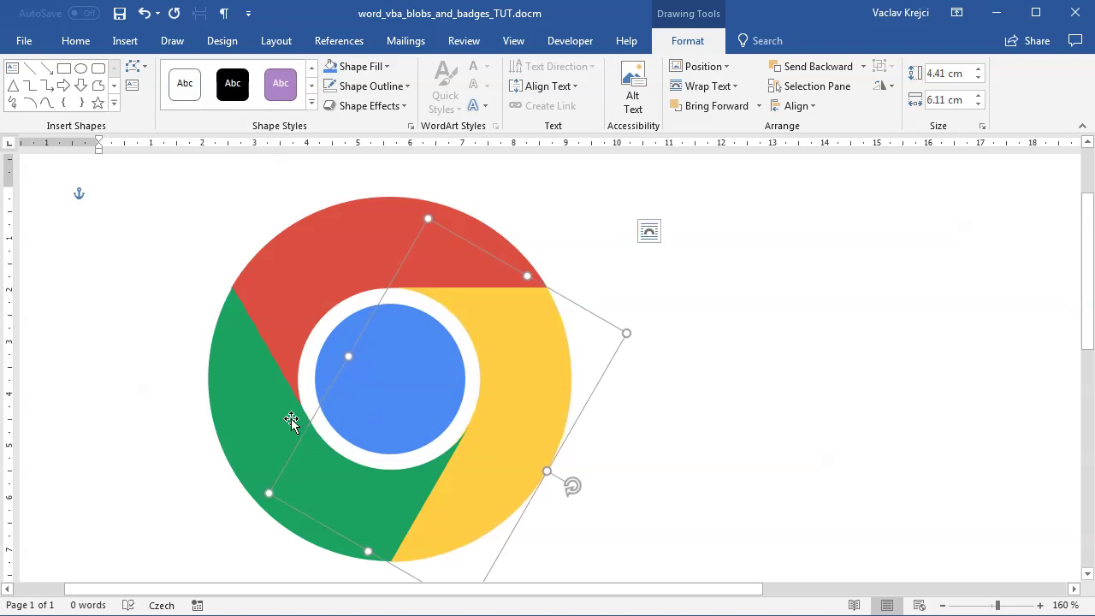
Select the green arc, red arc and blue circle in turn, then scroll to Document2's annotated logo
click(292, 420)
click(440, 264)
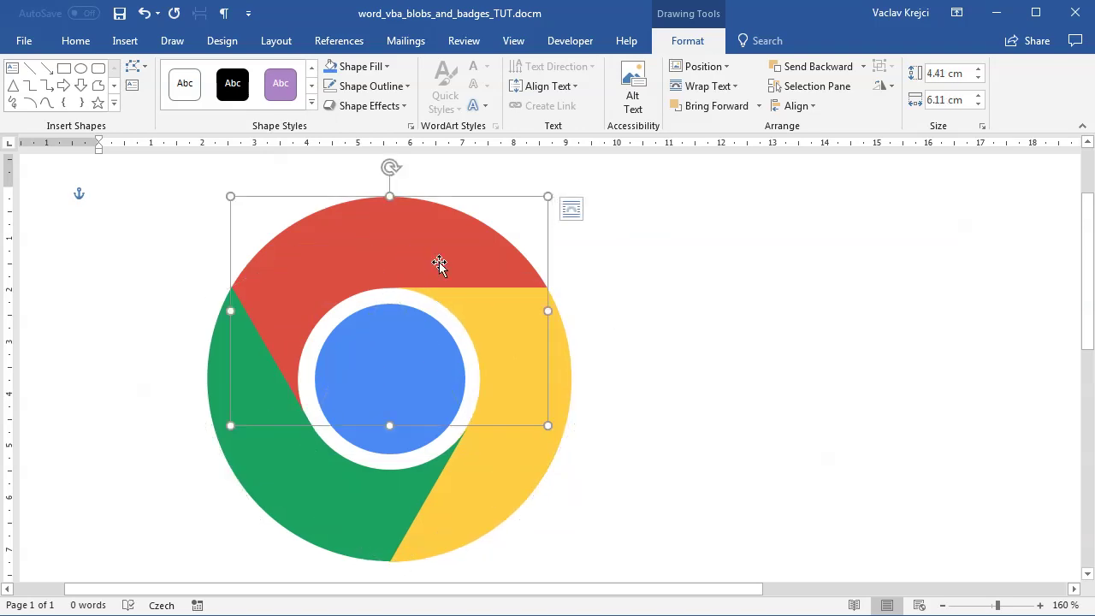
click(397, 386)
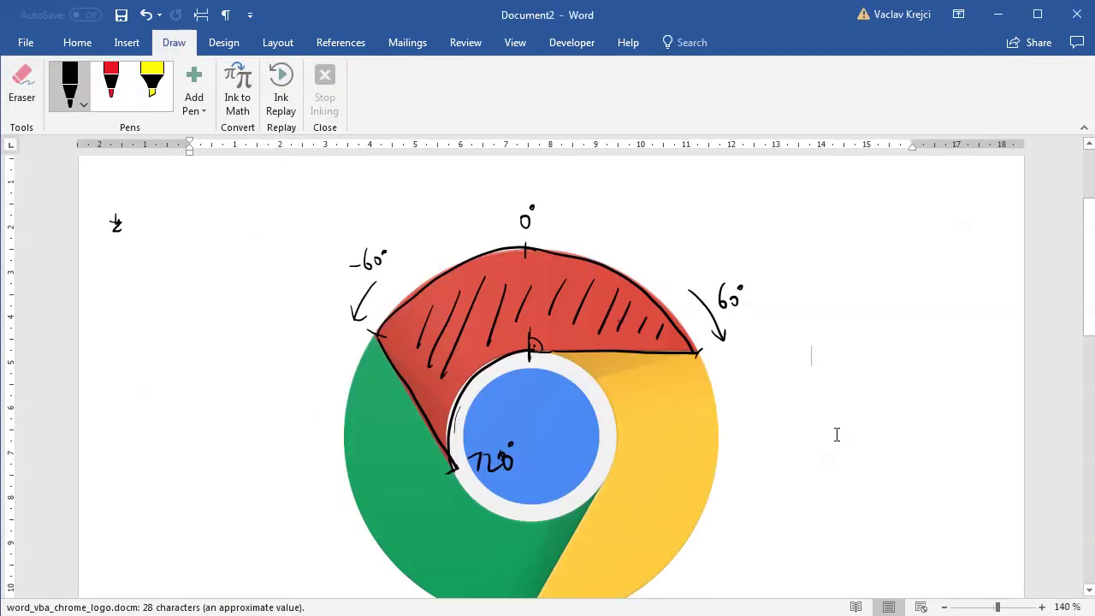
scroll(779, 457, down, 1)
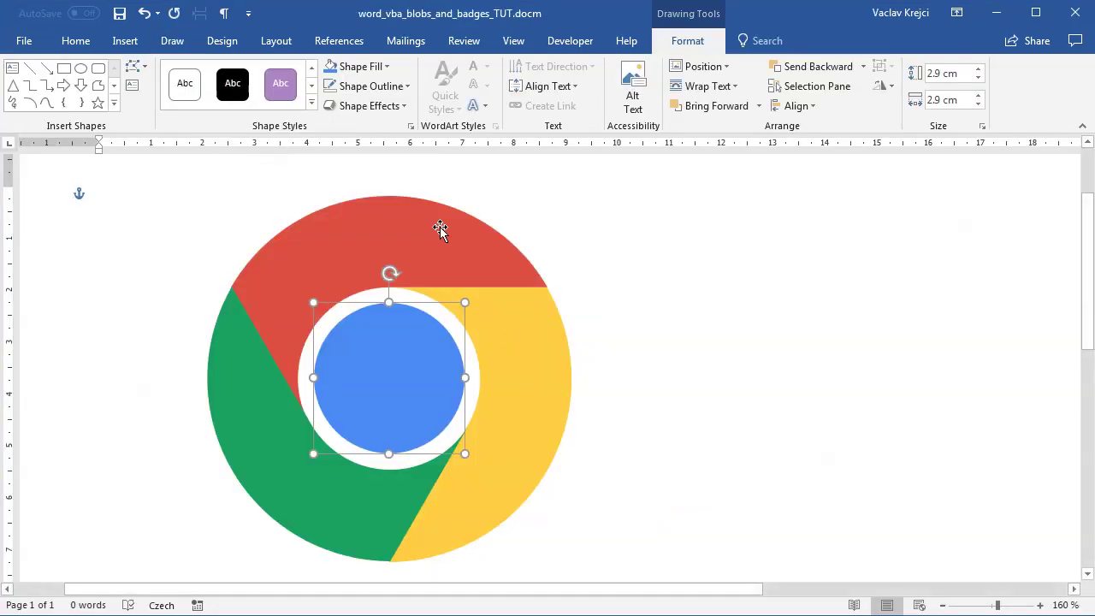
Open the red segment's fill settings, remove extra gradient stops and add a red stop at 14%
click(440, 227)
right_click(441, 228)
click(517, 558)
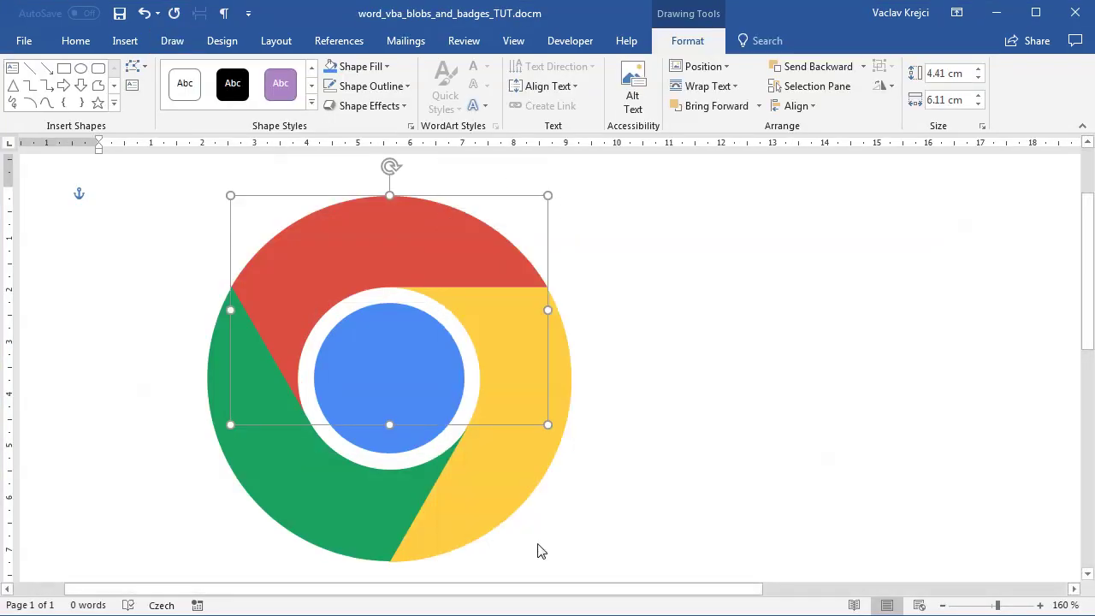
click(650, 224)
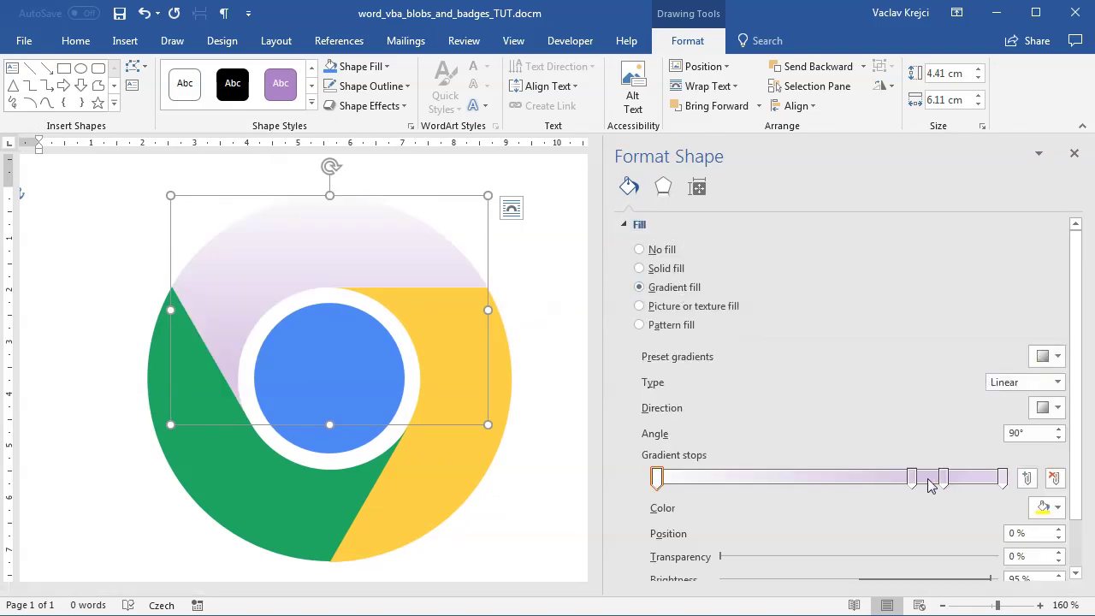
drag(913, 479, 903, 518)
click(707, 480)
scroll(1075, 486, down, 1)
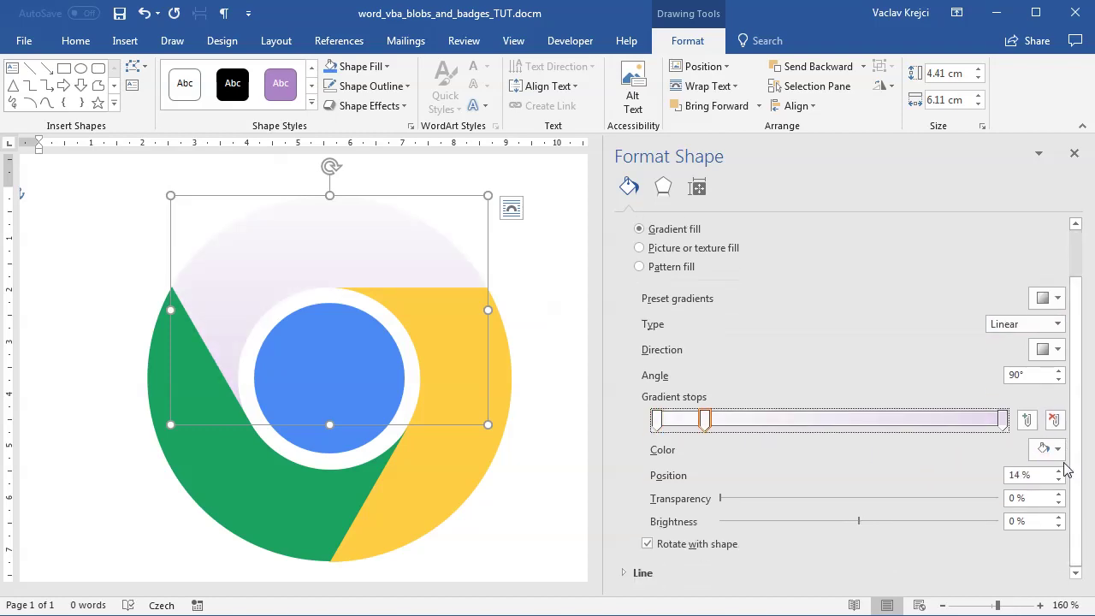
click(1057, 450)
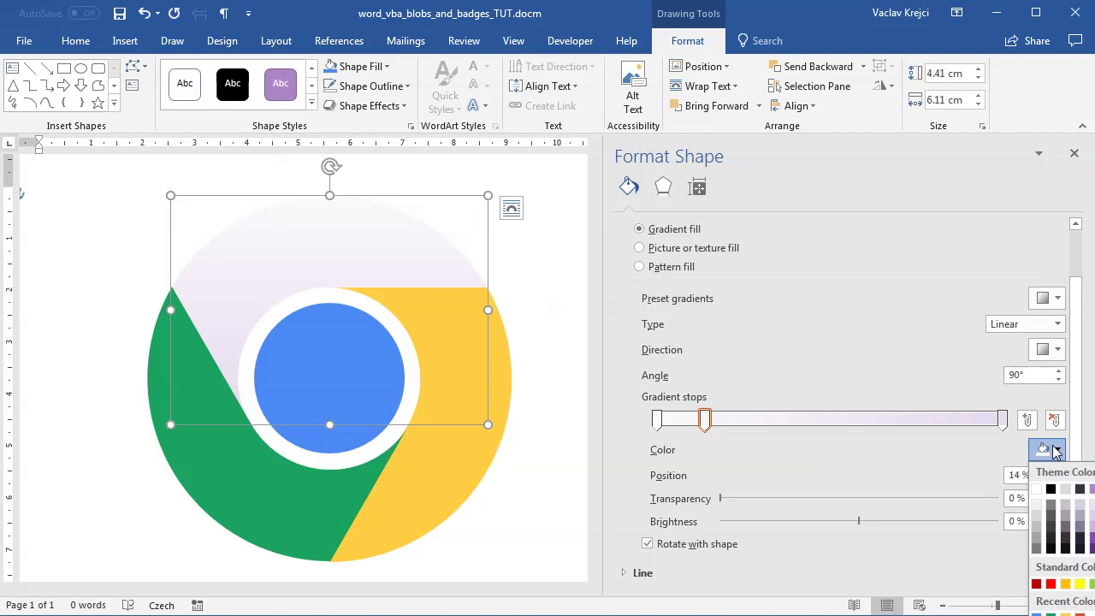
click(1051, 584)
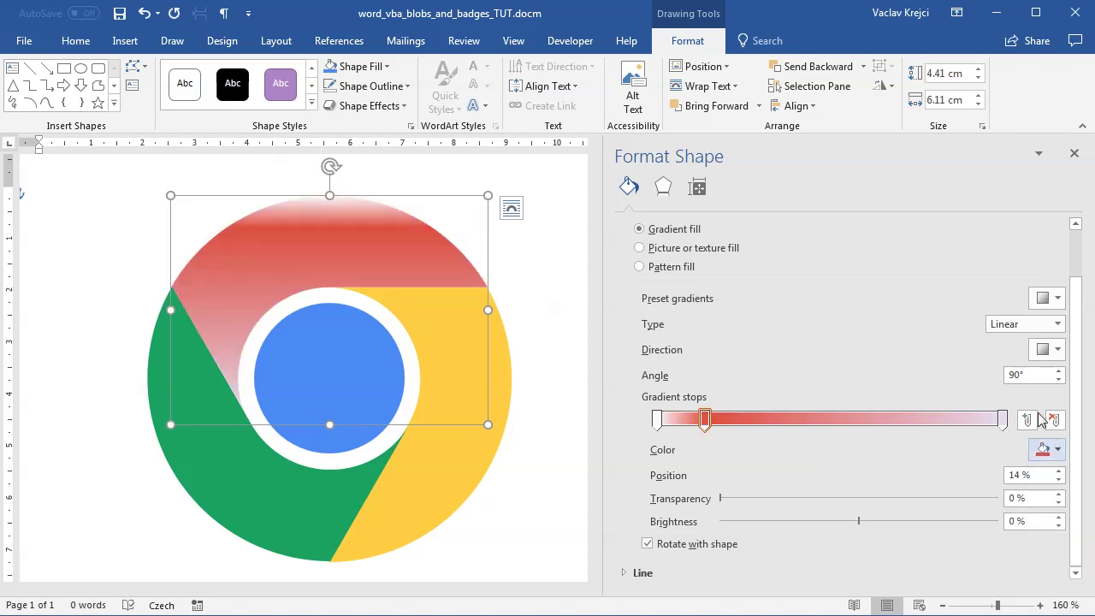
Remove the right end stop and give the leftmost stop a darker red
drag(1002, 420, 656, 448)
click(689, 421)
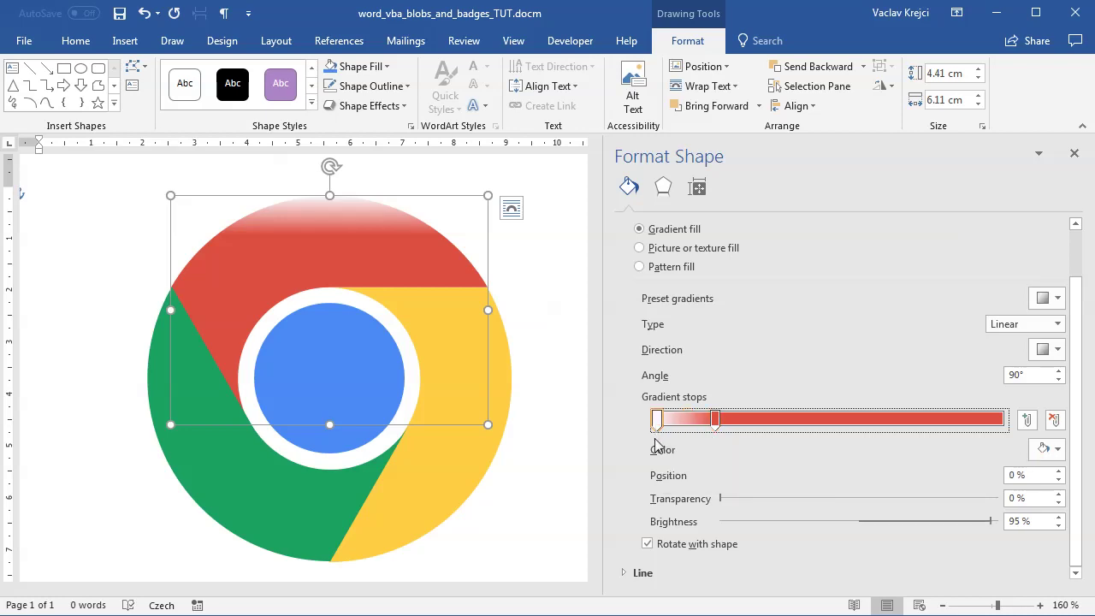
click(1044, 450)
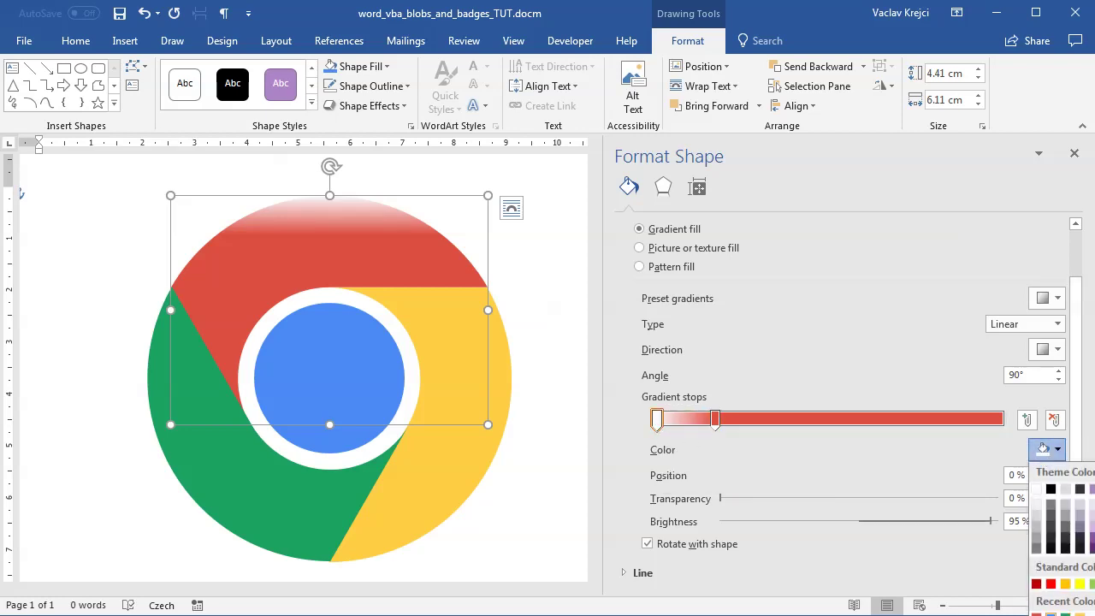
click(1037, 613)
click(1049, 450)
click(482, 238)
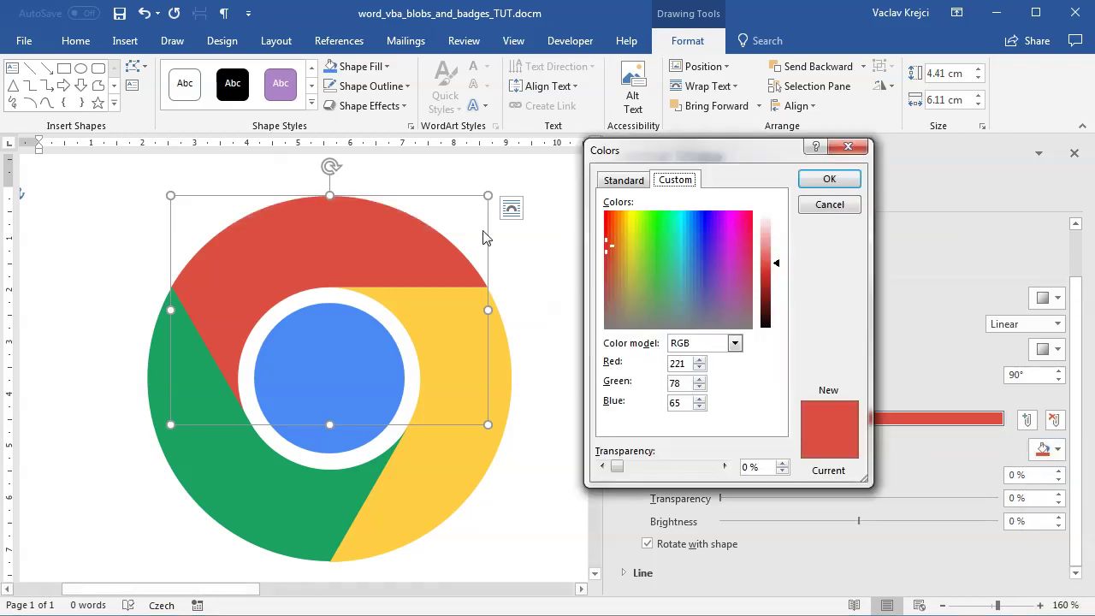
drag(773, 275, 773, 285)
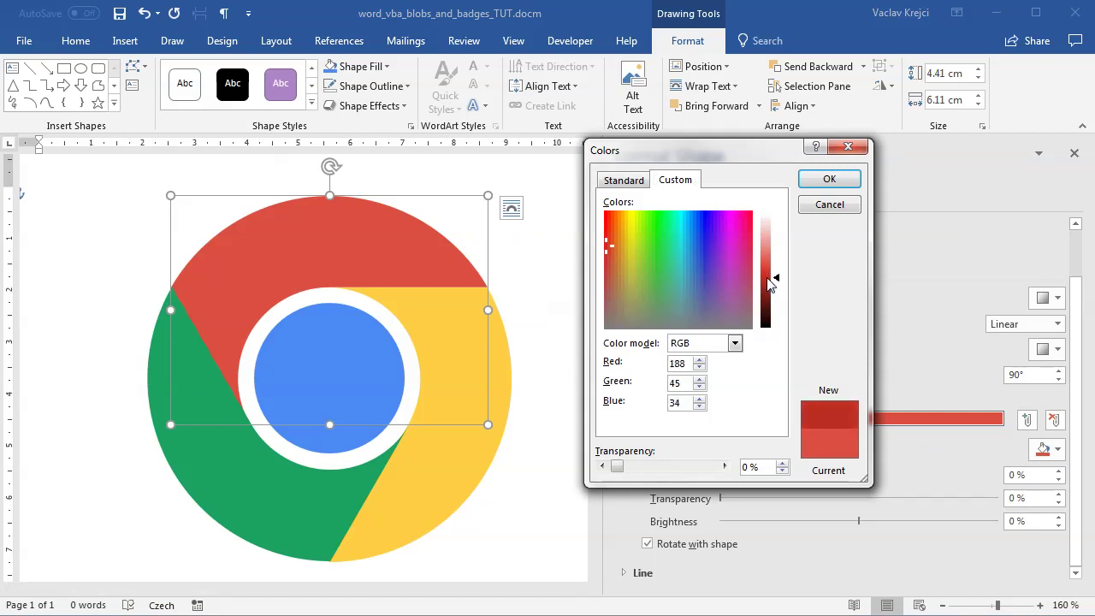
click(830, 179)
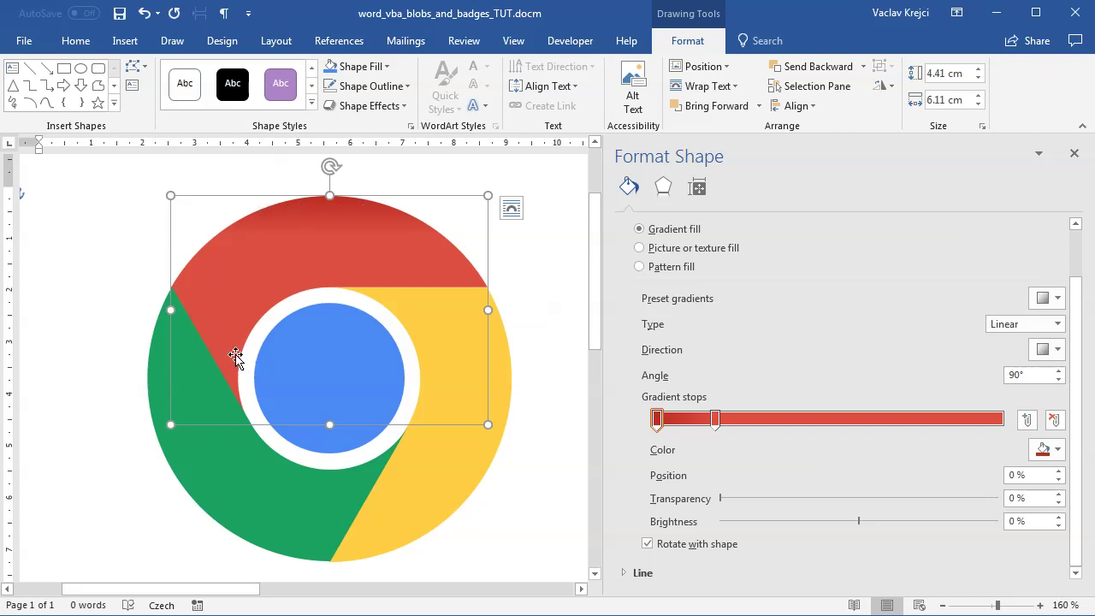
Adjust the gradient angle, bringing it down toward 310°
click(1014, 375)
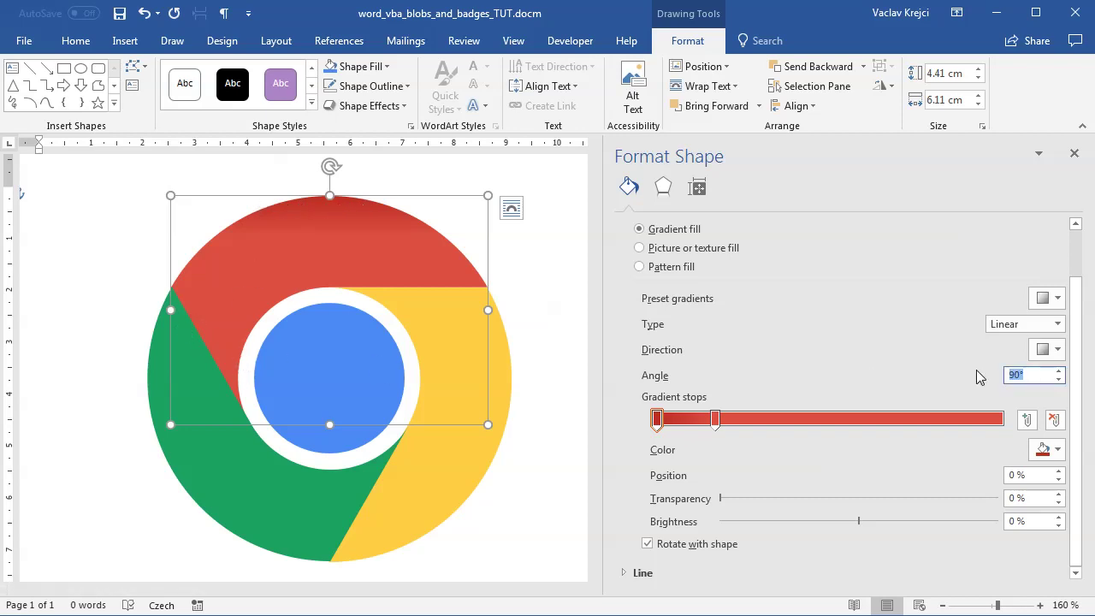
text(290)
key(Return)
text(359.9)
key(Return)
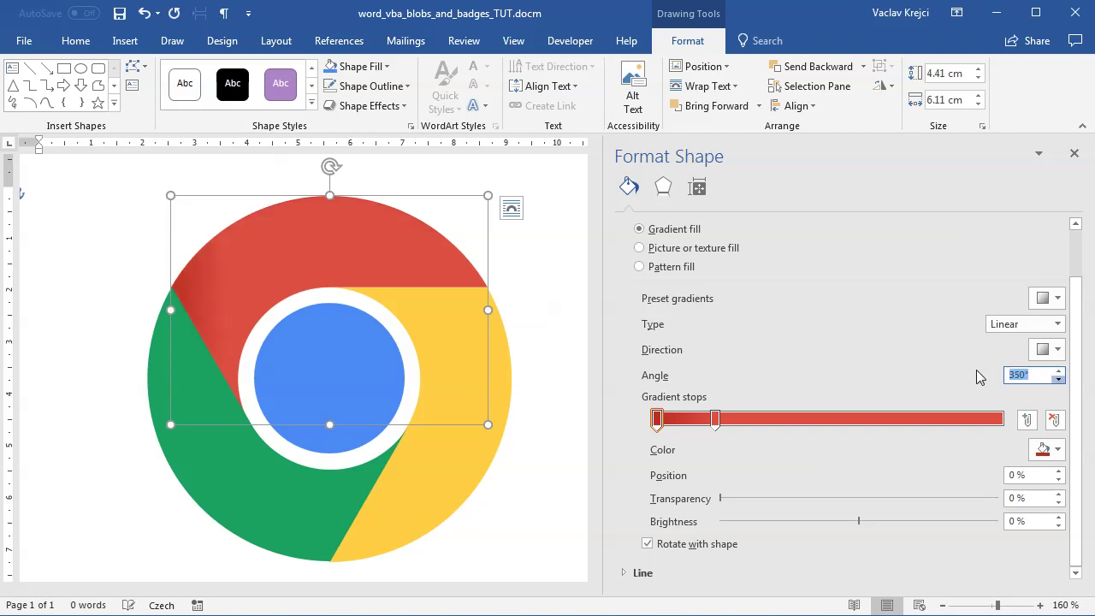
key(Down)
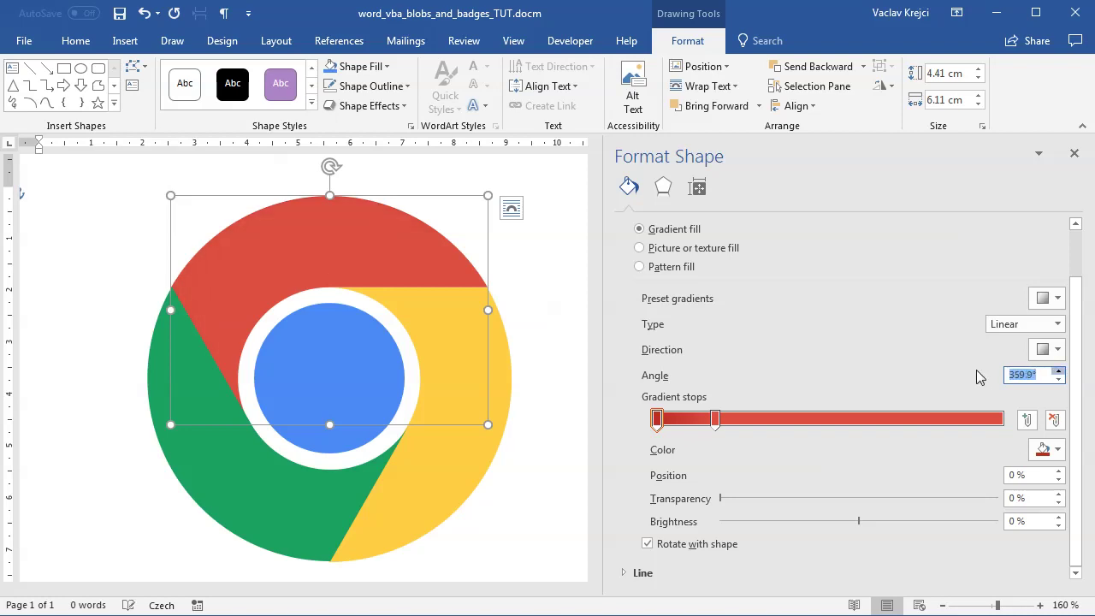
key(Down)
key(Down)
key(Down)
key(Down)
Slide the middle stop right and add a dark red stop at 26%
drag(716, 421, 774, 425)
click(666, 423)
mouse_move(671, 425)
mouse_down()
mouse_move(768, 424)
mouse_move(757, 427)
mouse_up()
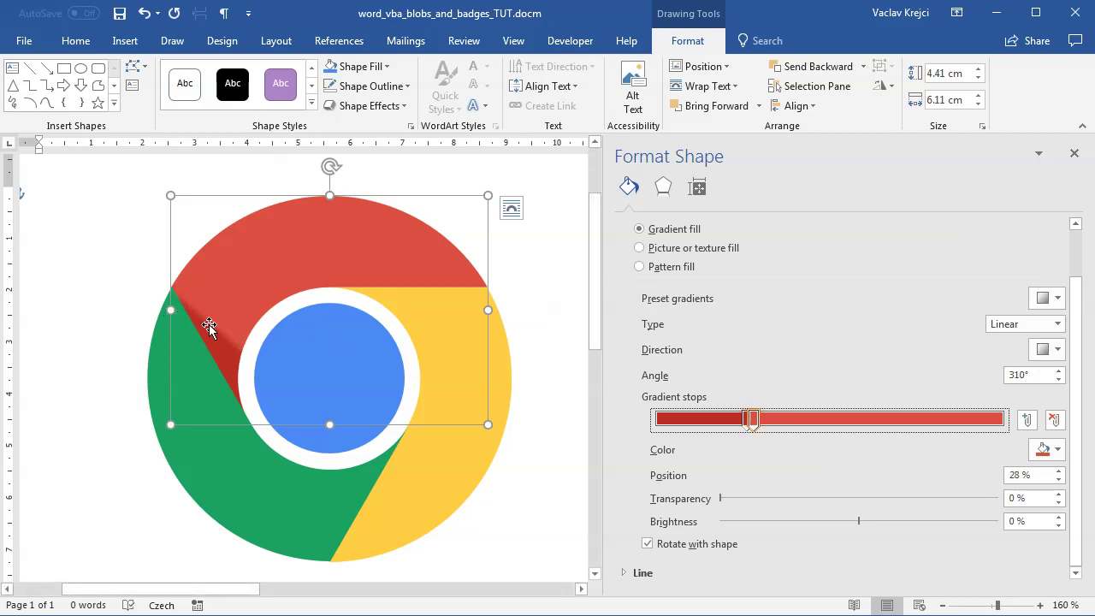
drag(756, 428, 747, 423)
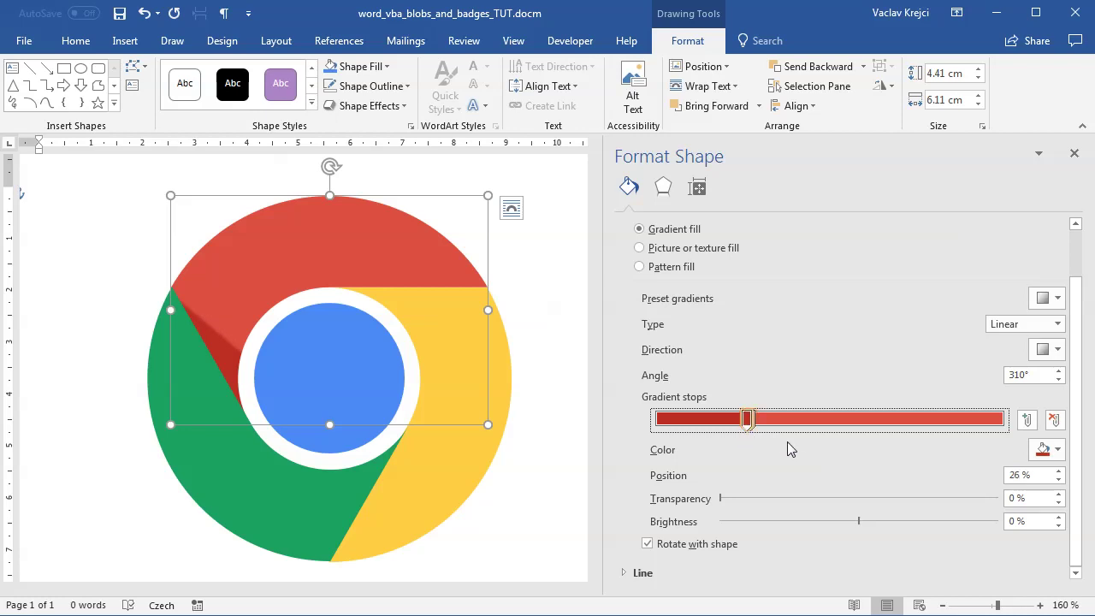
click(1046, 450)
key(m)
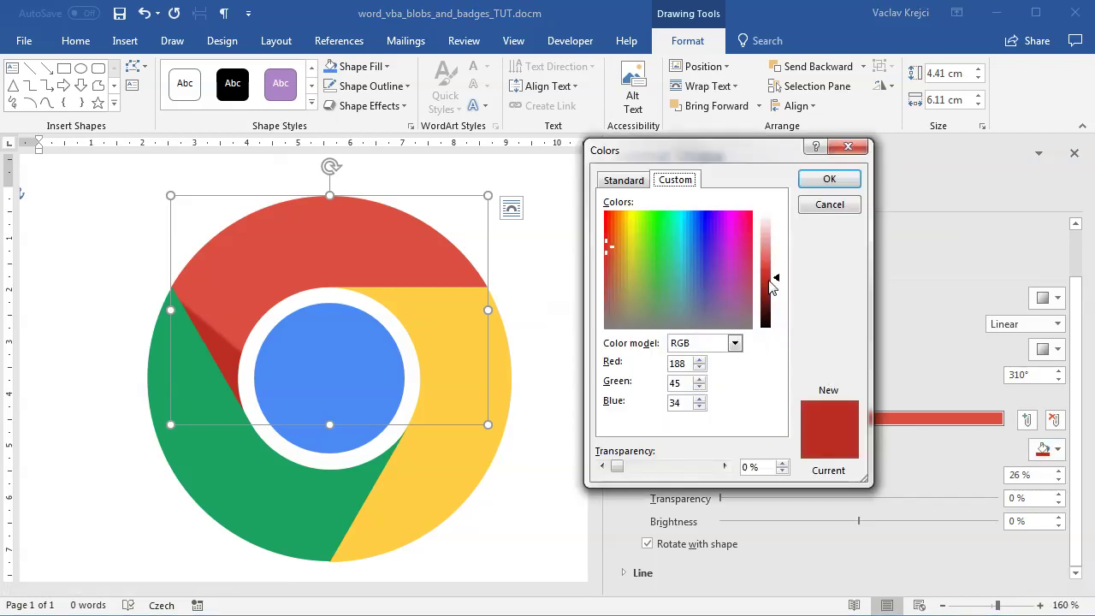
click(826, 181)
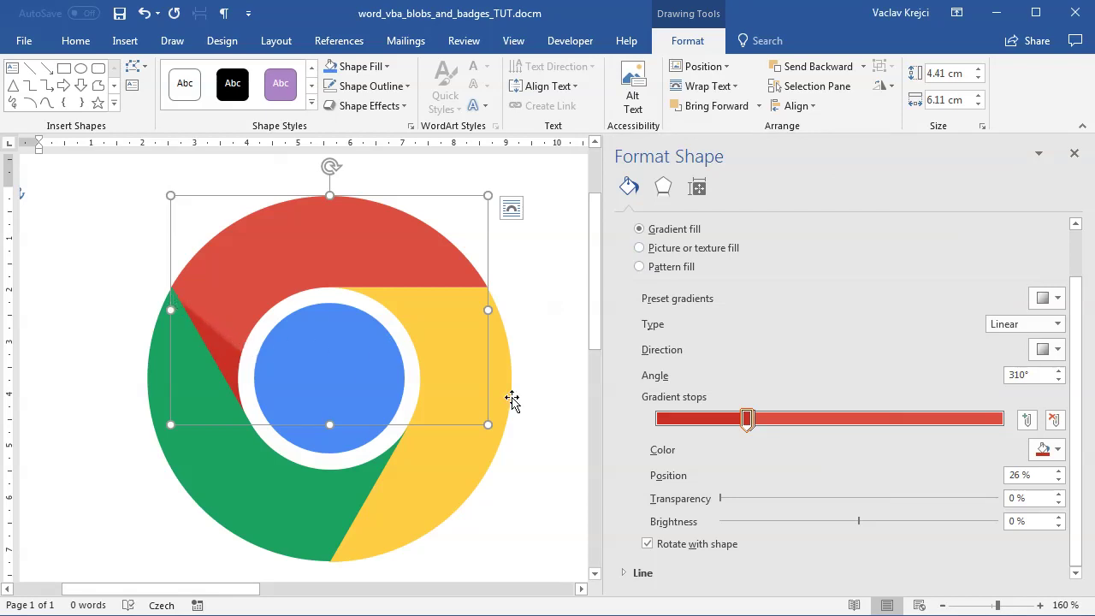
Add a stop at 28% and give the 100% end stop a lighter red
click(756, 424)
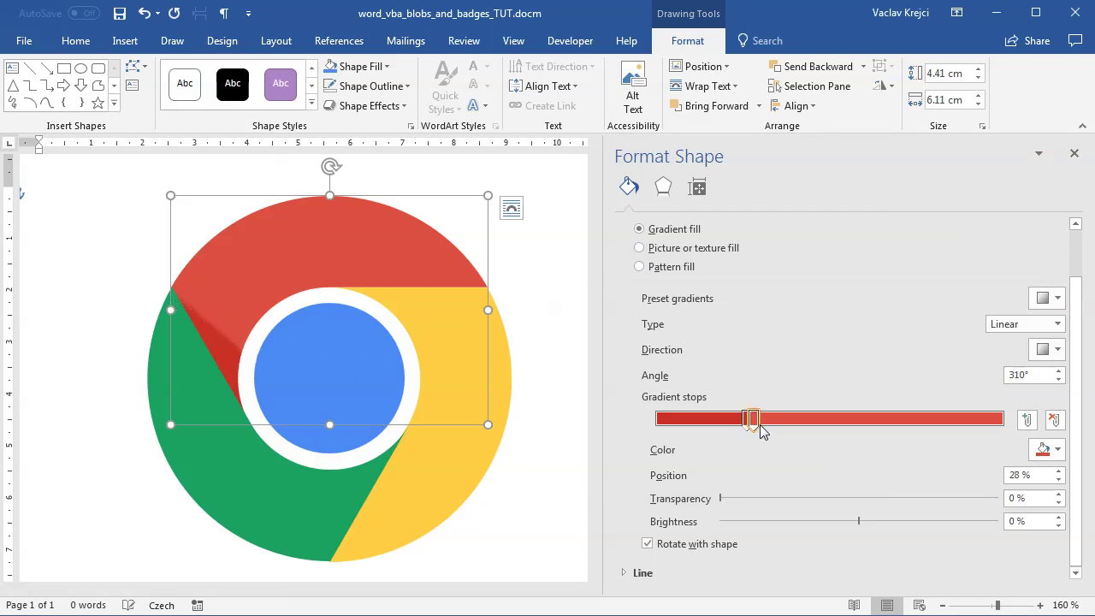
click(761, 430)
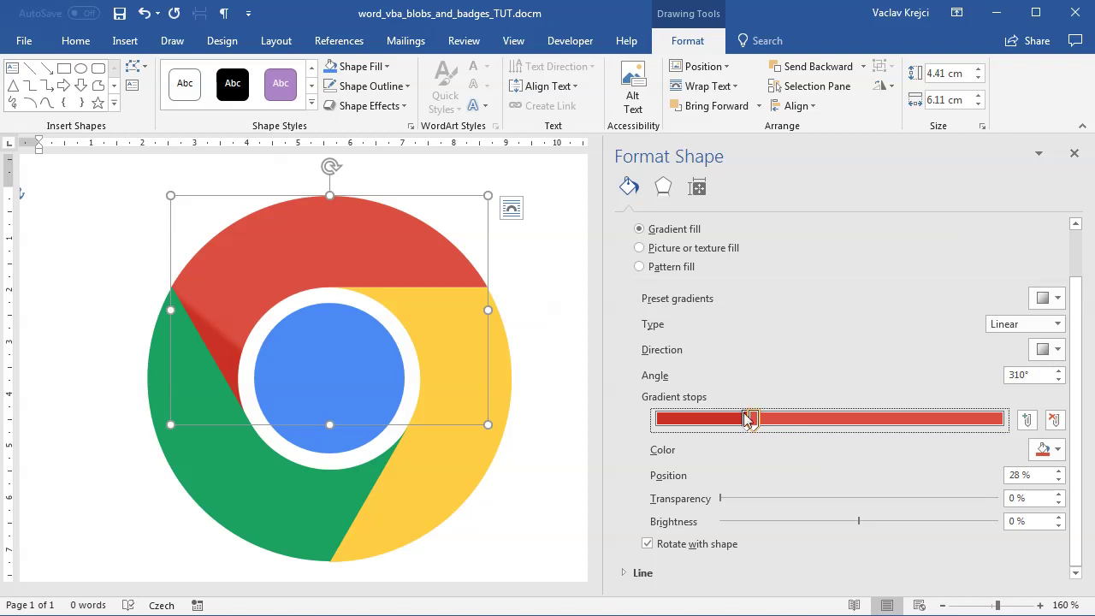
click(1003, 419)
click(1044, 450)
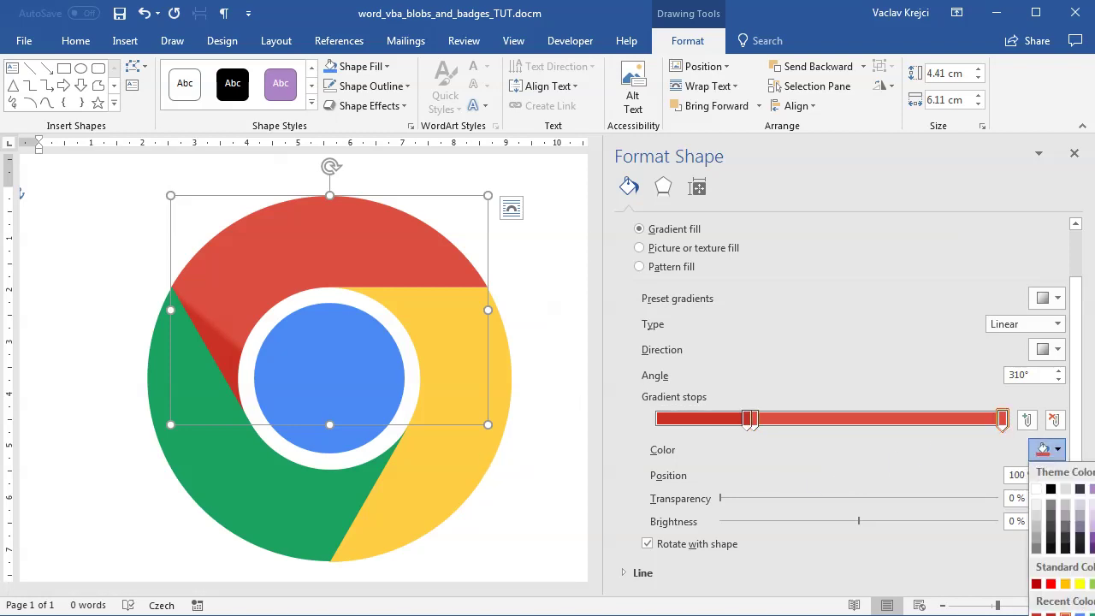
click(1062, 615)
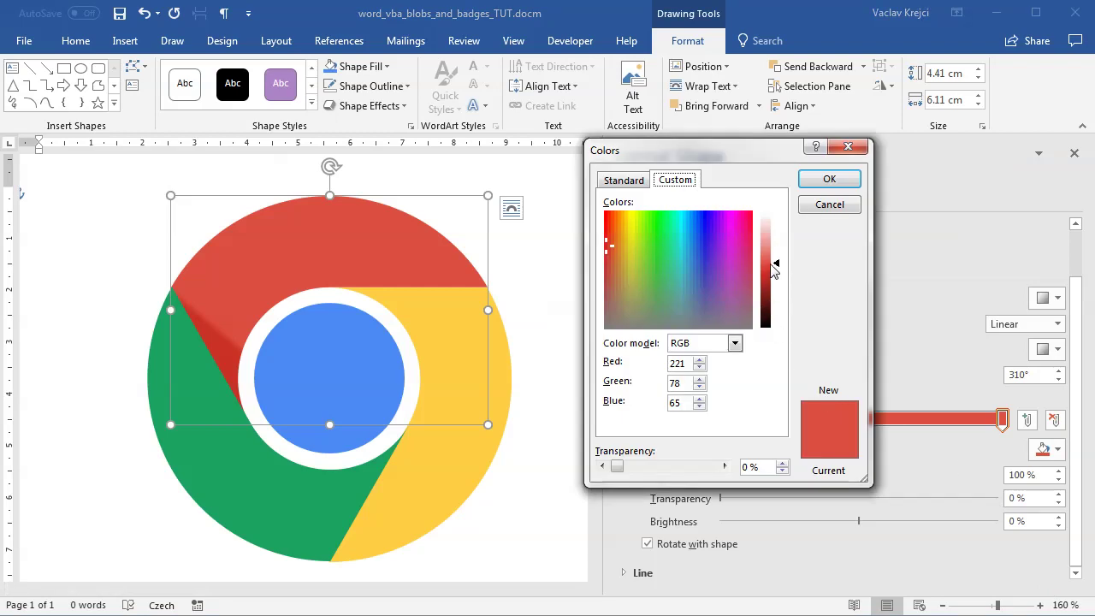
drag(775, 267, 779, 254)
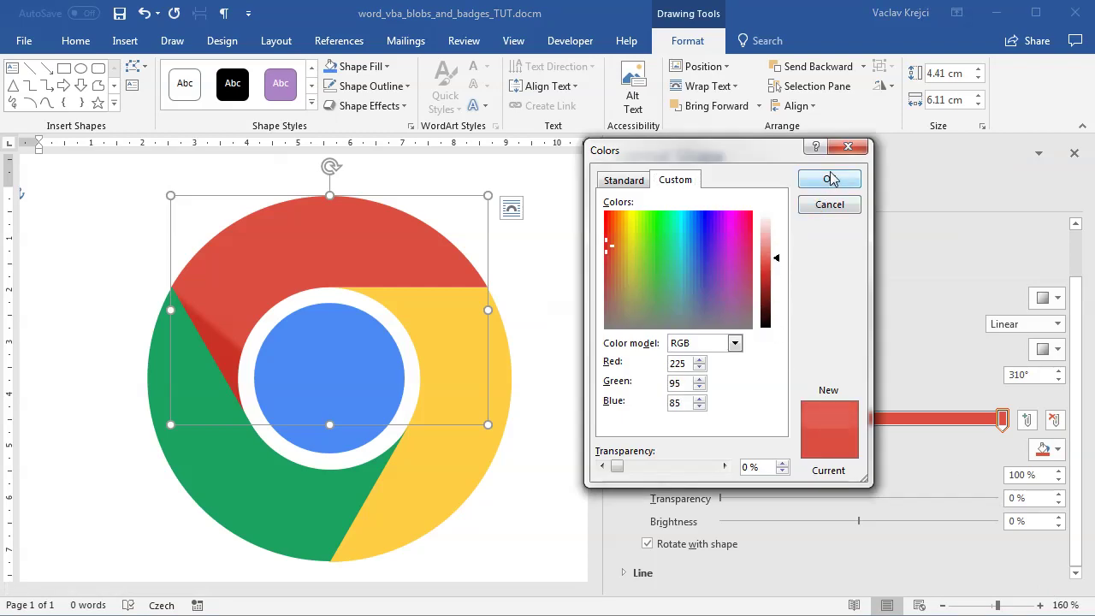
click(829, 179)
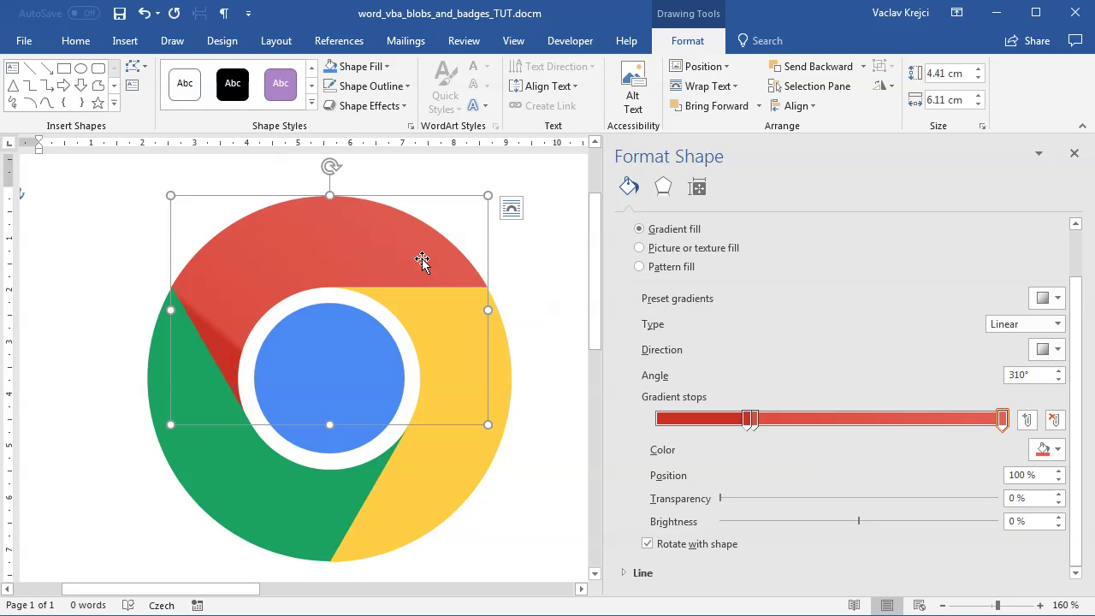
click(481, 437)
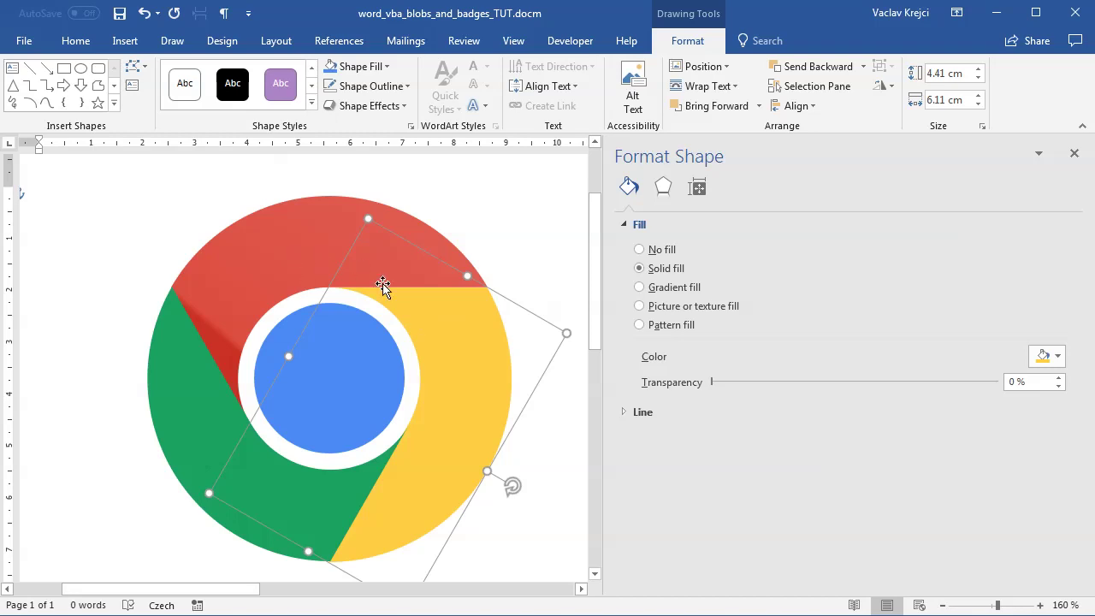
Switch the yellow segment to a gradient fill and make its 28% stop orange-yellow
click(671, 291)
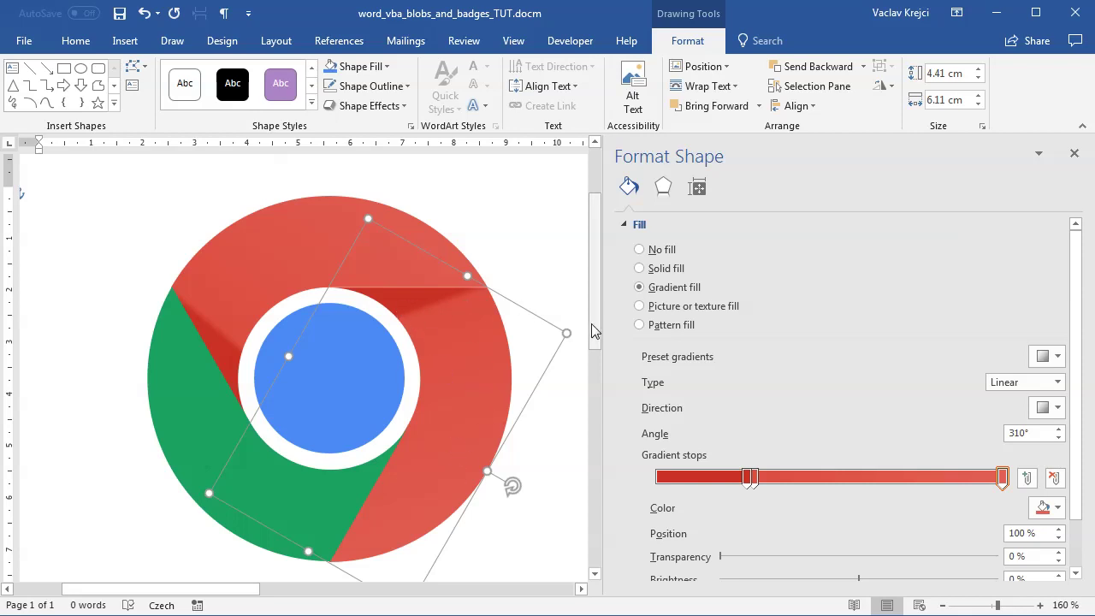
click(752, 479)
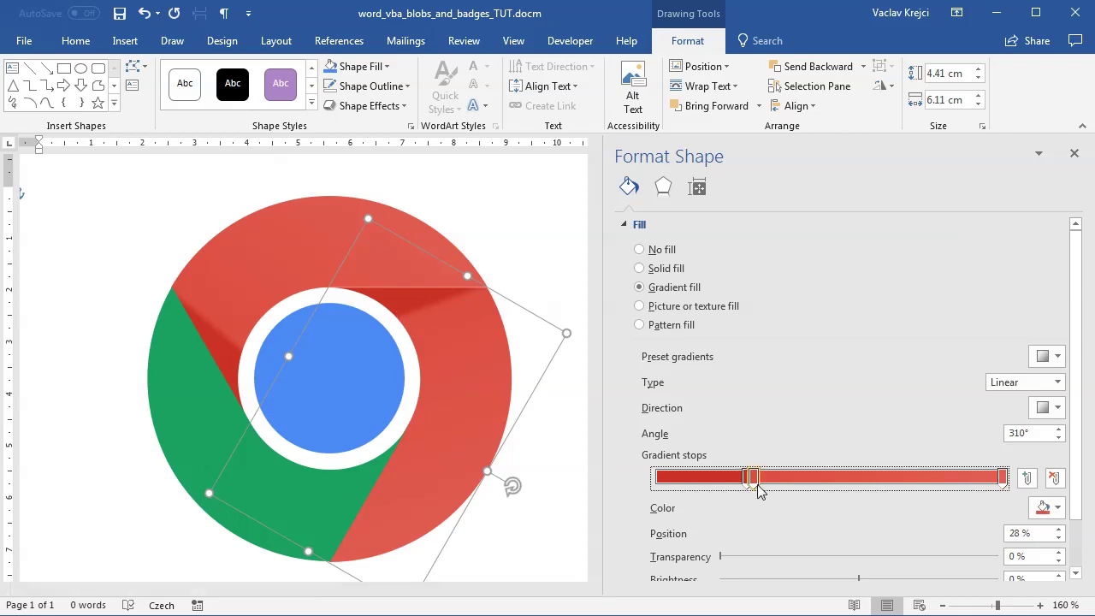
scroll(1068, 498, down, 1)
click(1046, 449)
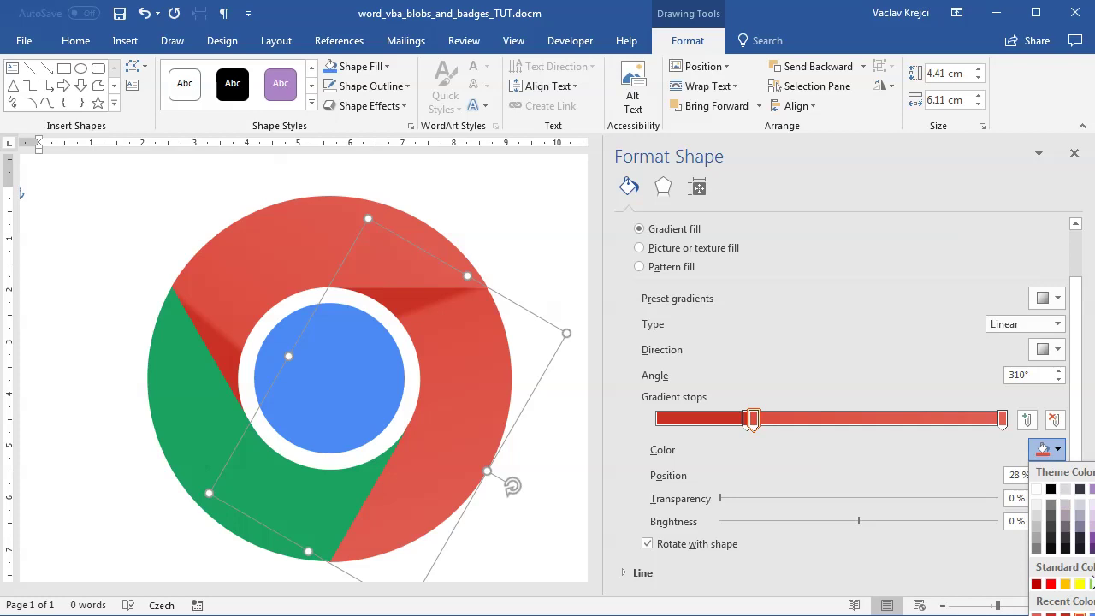
click(1066, 583)
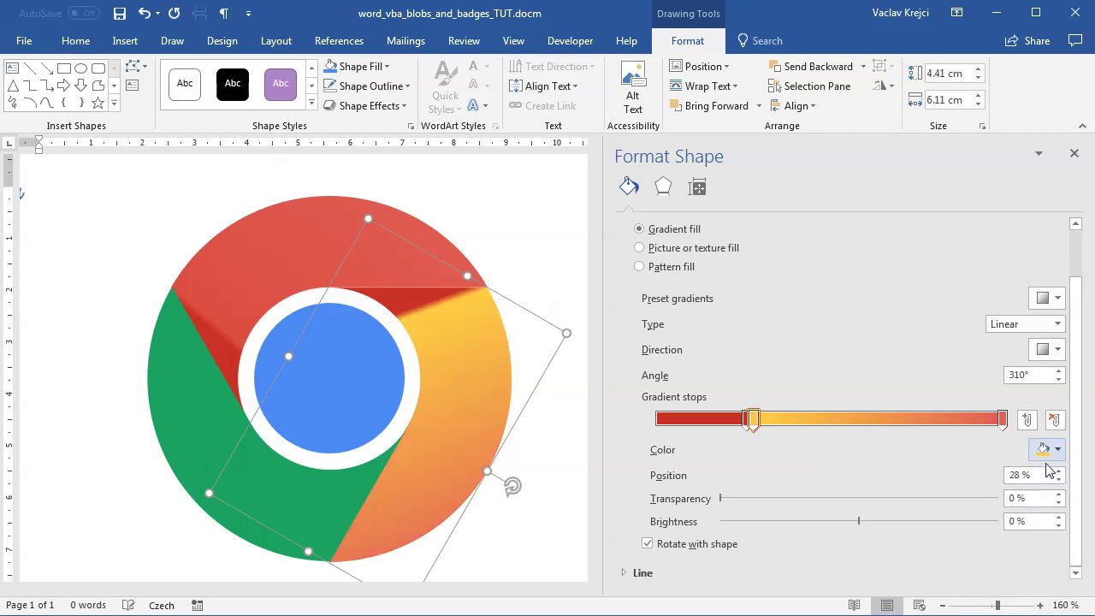
Add a 26% gradient stop in a slightly darker custom yellow
click(748, 421)
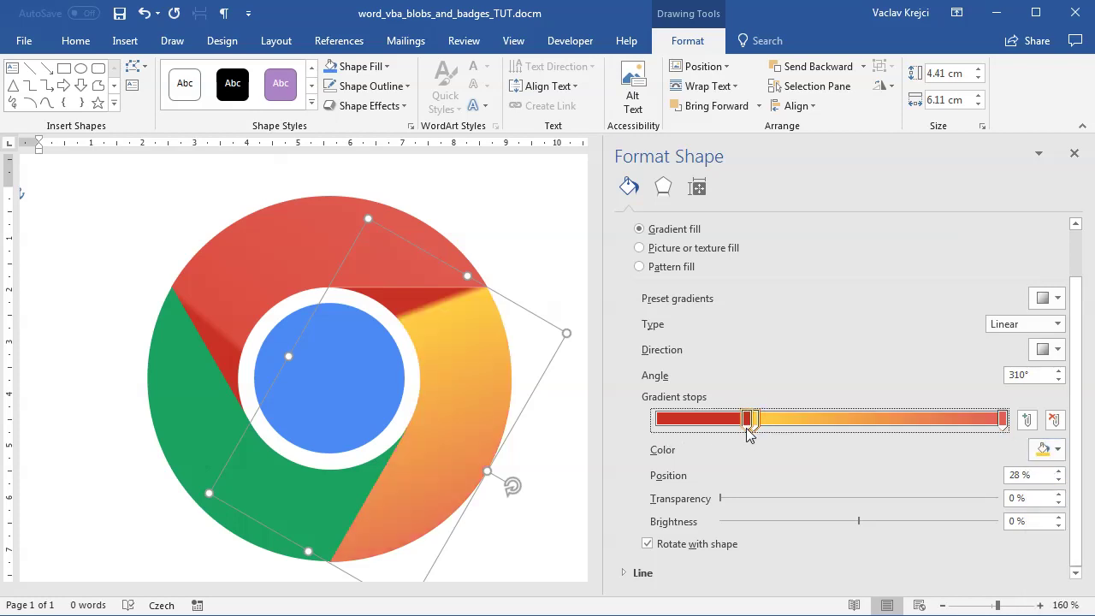
click(1044, 449)
click(1037, 614)
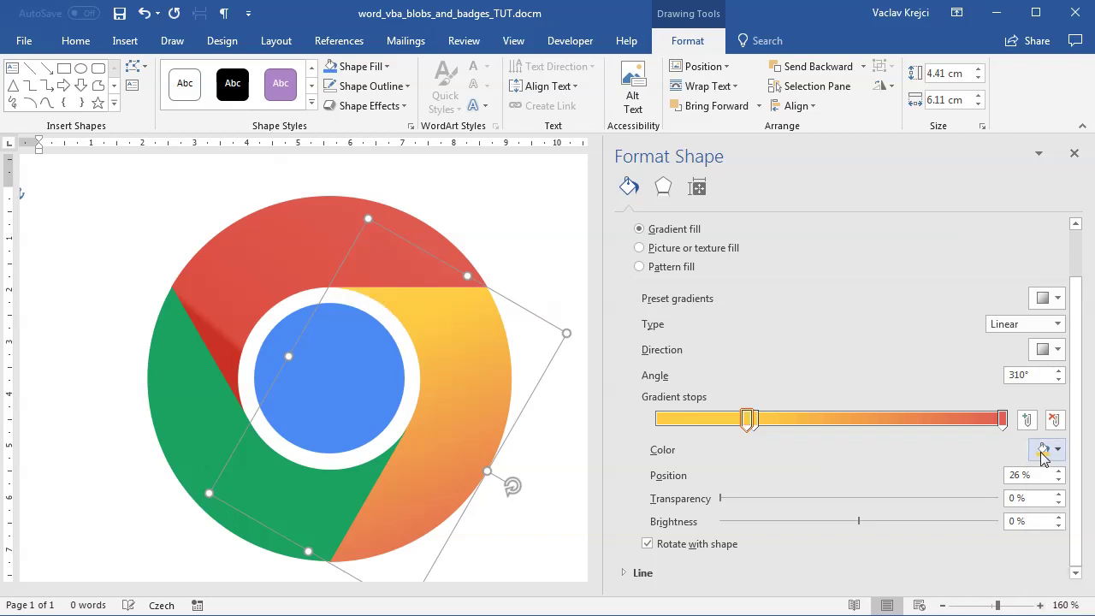
click(1058, 450)
click(1061, 615)
click(766, 264)
click(829, 179)
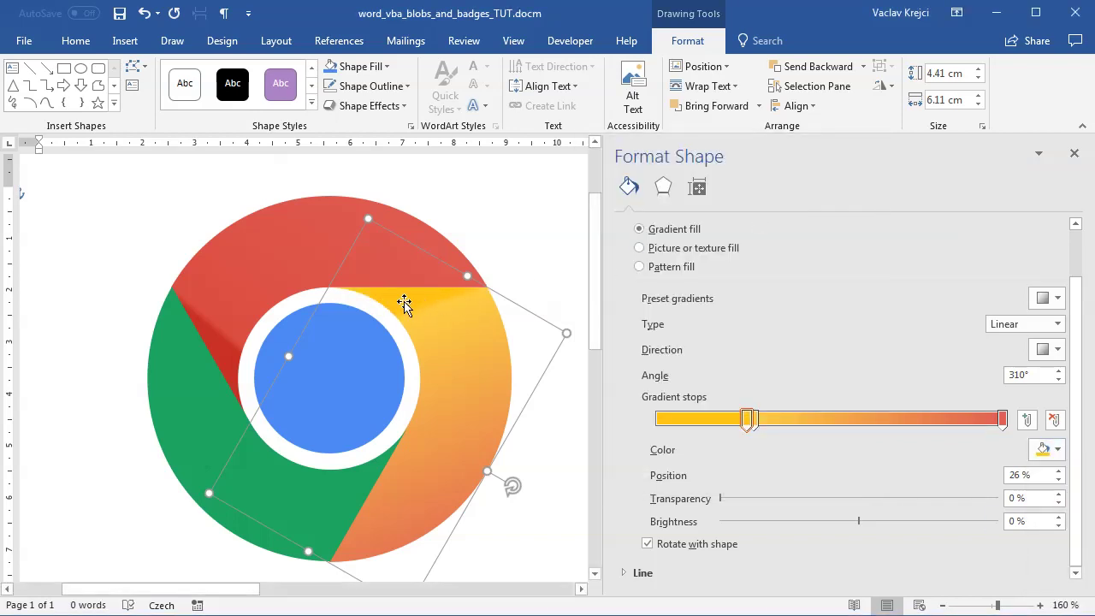
Make the 100% end stop yellow with slightly adjusted brightness
click(1002, 420)
click(1058, 449)
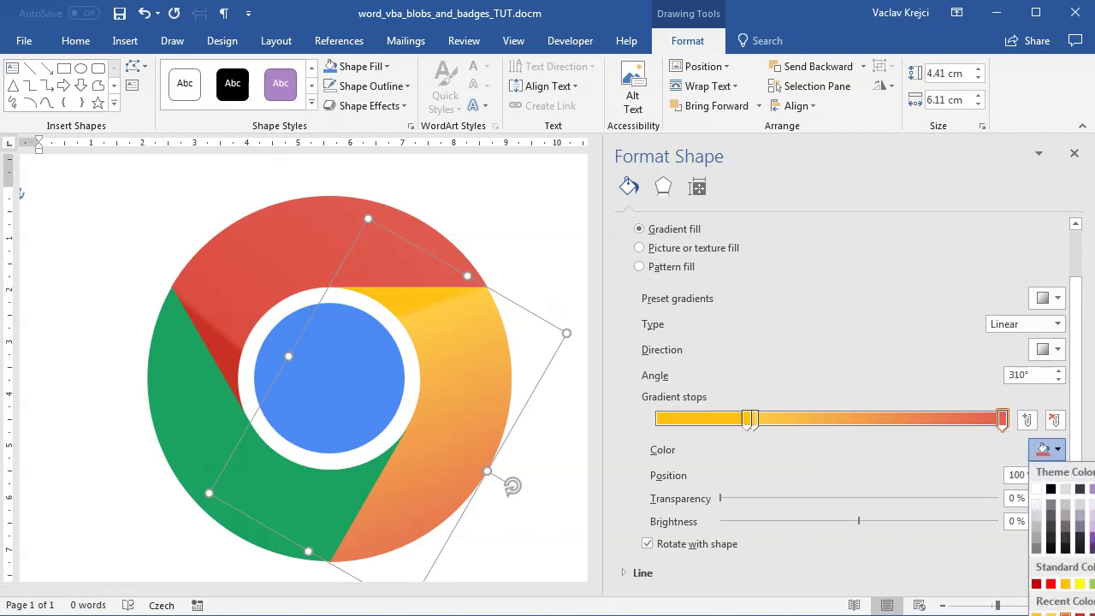
click(1037, 614)
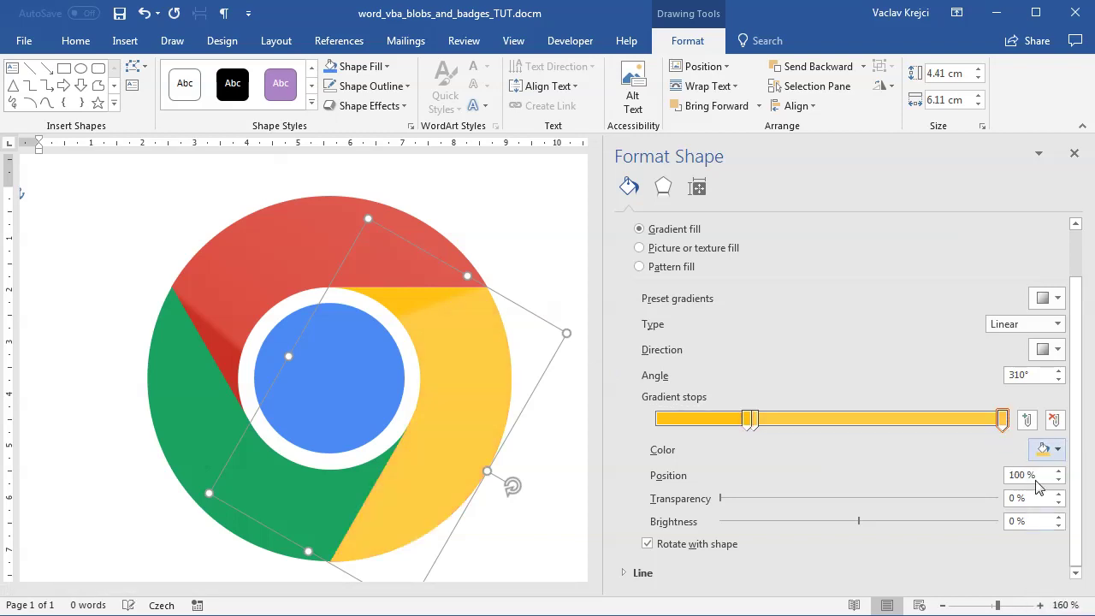
click(1046, 449)
click(1043, 448)
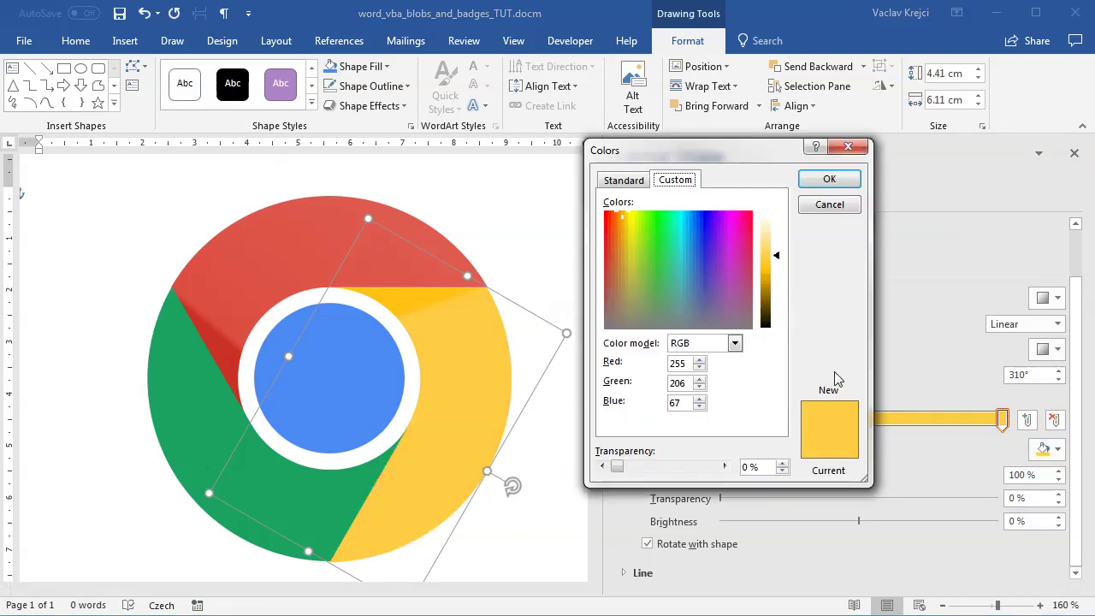
drag(770, 258, 774, 247)
click(829, 179)
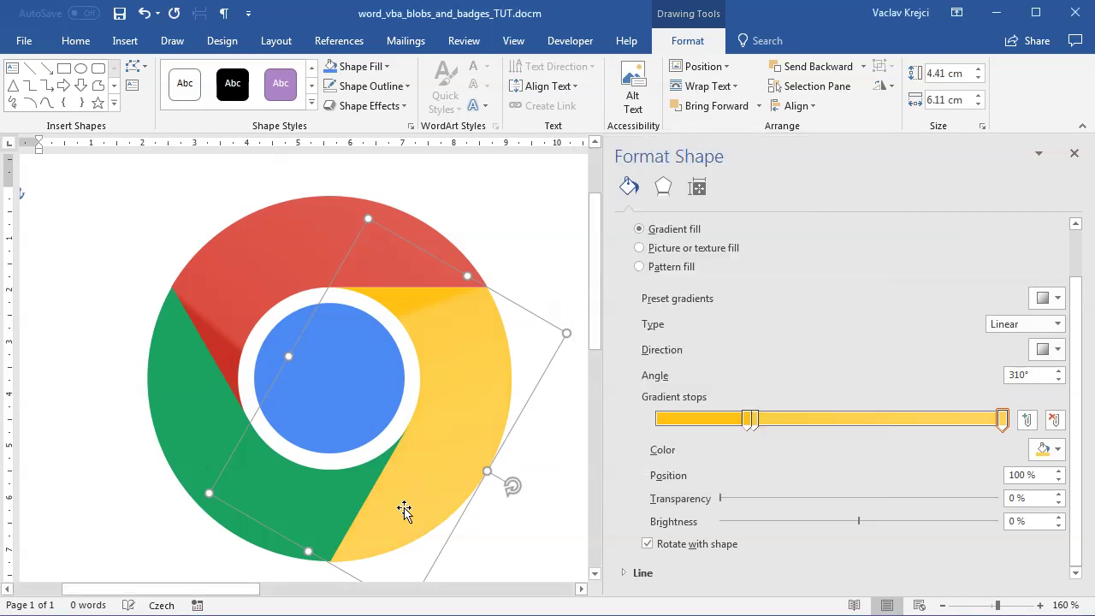
click(228, 419)
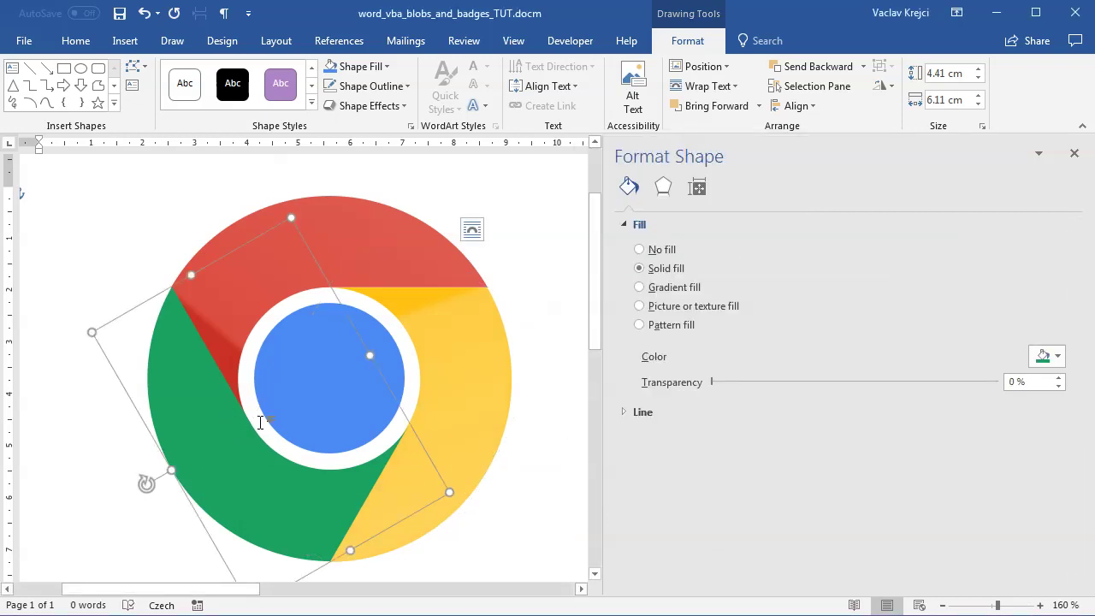
Switch the green arc to a gradient fill with green 28% and 100% stops
click(671, 291)
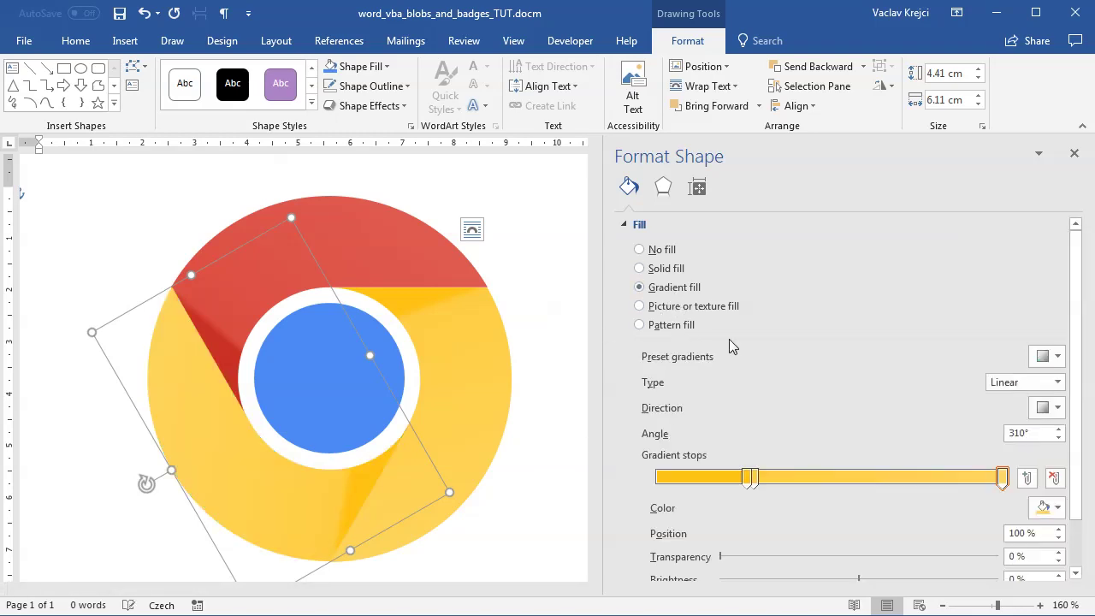
scroll(706, 469, down, 2)
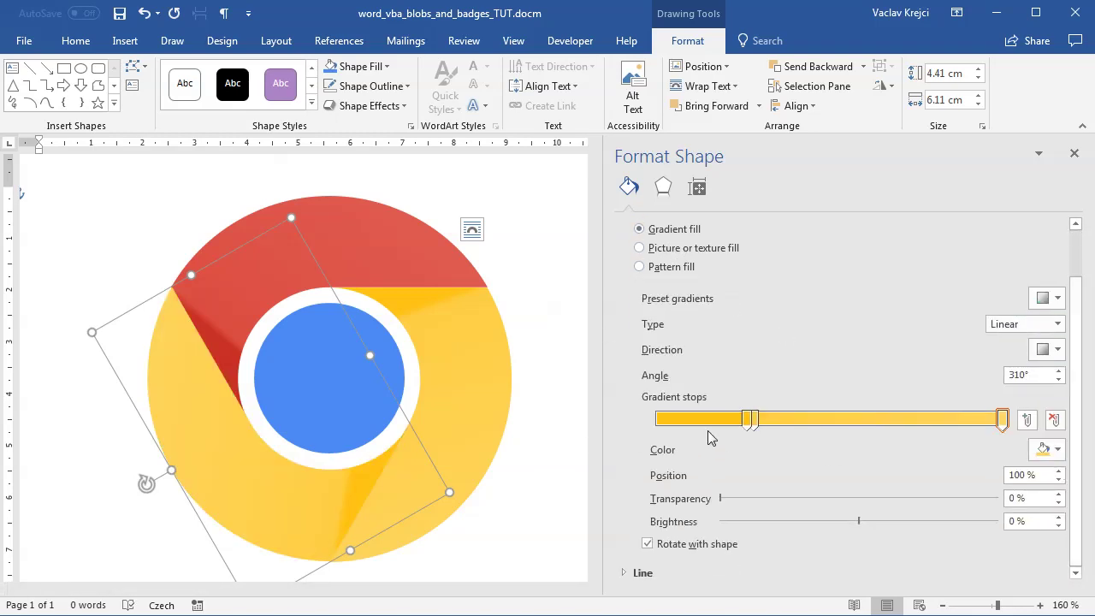
click(752, 420)
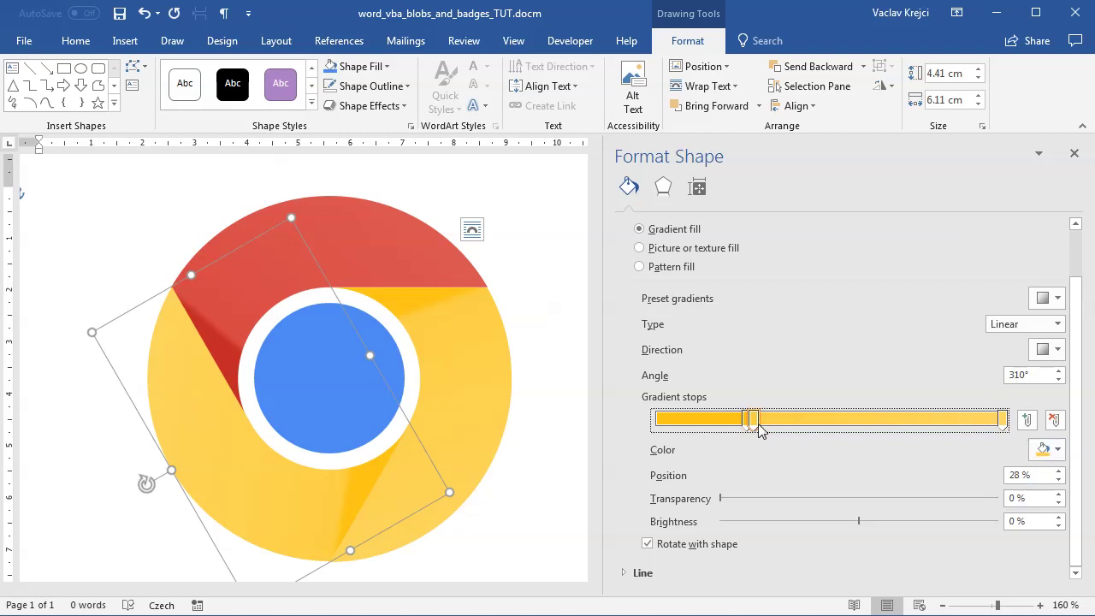
click(1056, 450)
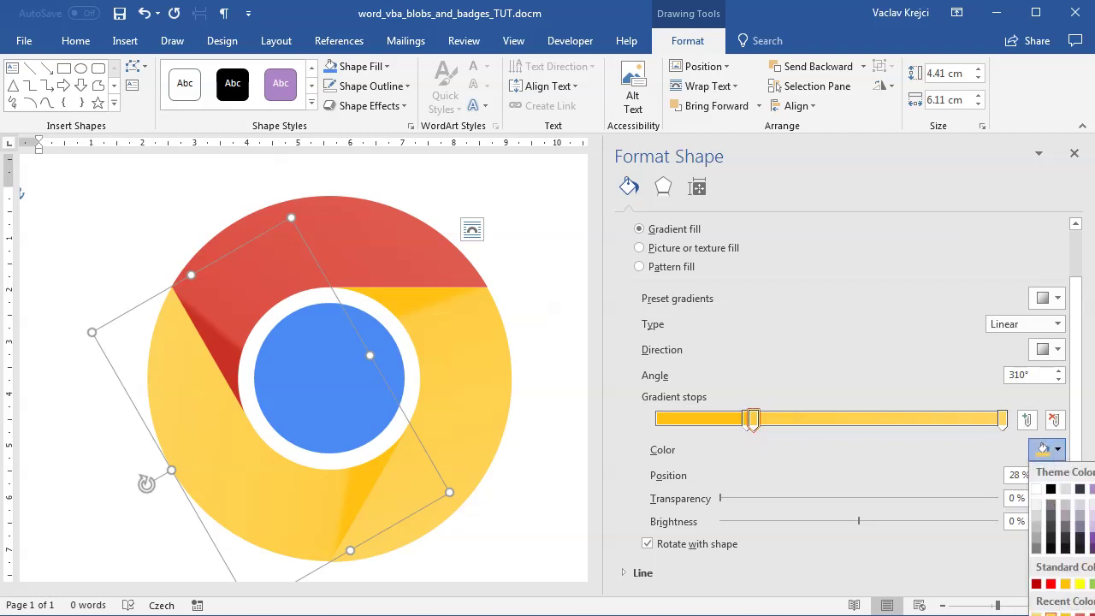
click(1092, 583)
click(1003, 419)
click(1055, 451)
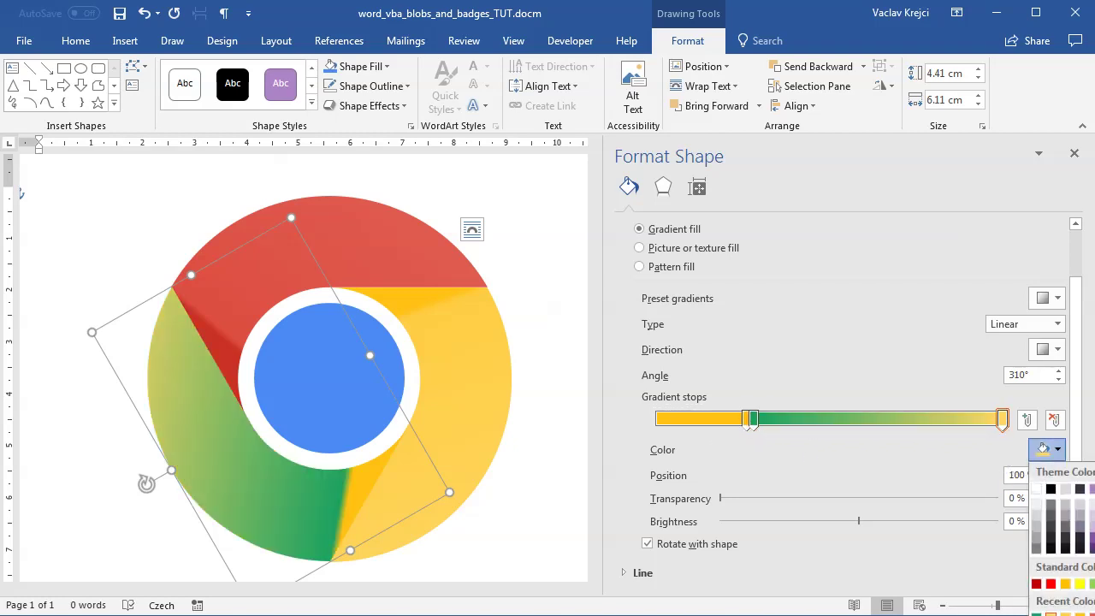
click(1037, 614)
Give the 26% stop a darker shadow green, then lighten it slightly
click(750, 419)
click(1058, 450)
click(1037, 614)
click(1058, 450)
click(1052, 615)
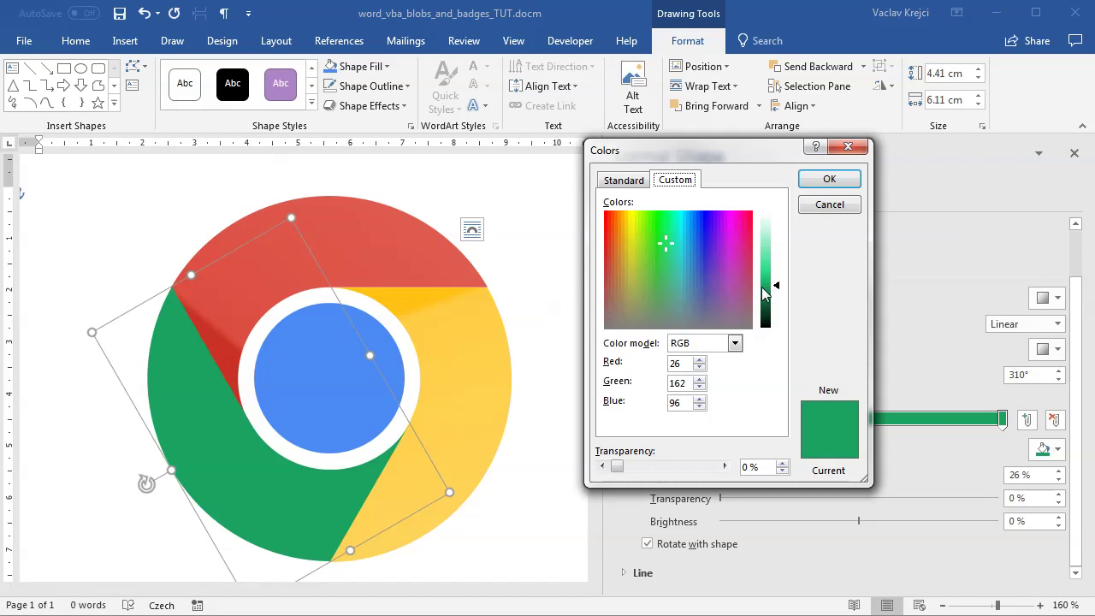
drag(762, 287, 773, 292)
click(829, 179)
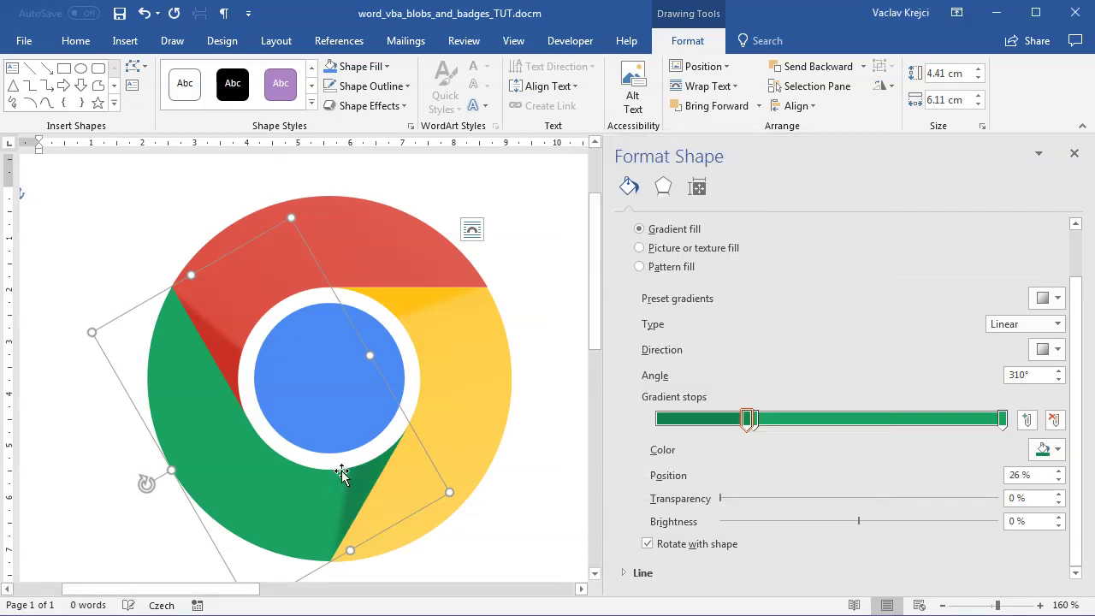
click(1042, 452)
click(1052, 612)
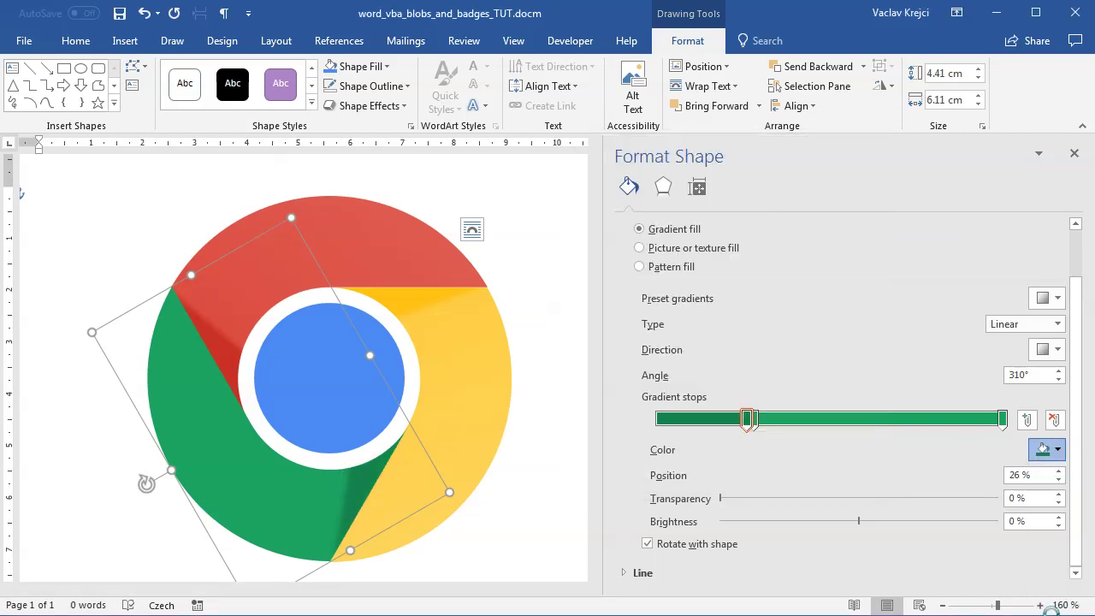
drag(775, 304, 776, 296)
click(828, 180)
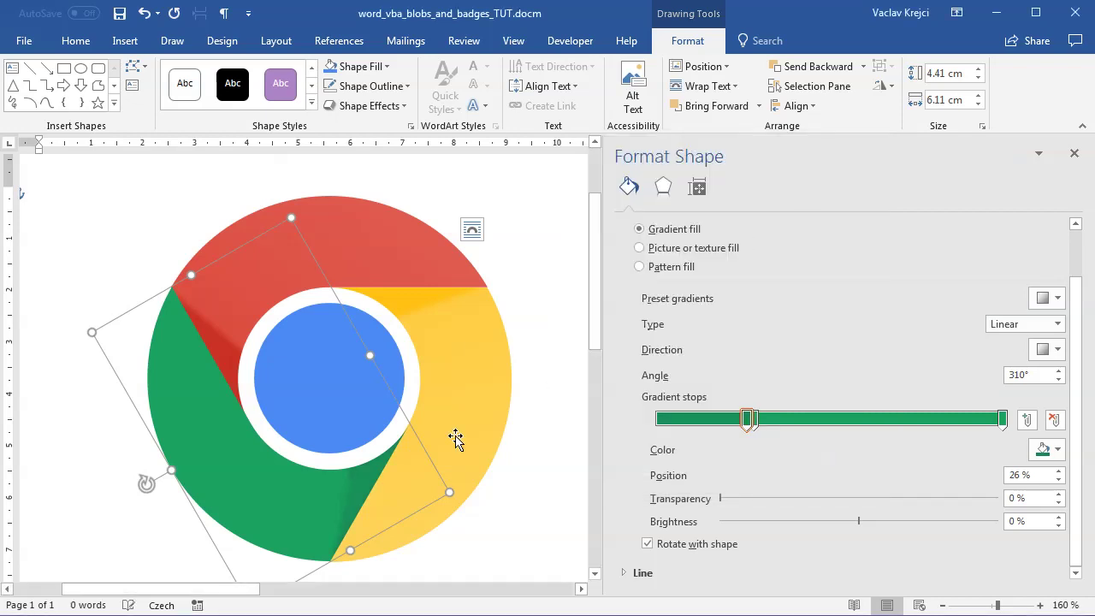
Lighten the 100% end stop's green slightly and preview the logo
click(1002, 418)
click(1058, 450)
click(1052, 612)
drag(776, 293, 777, 284)
click(826, 186)
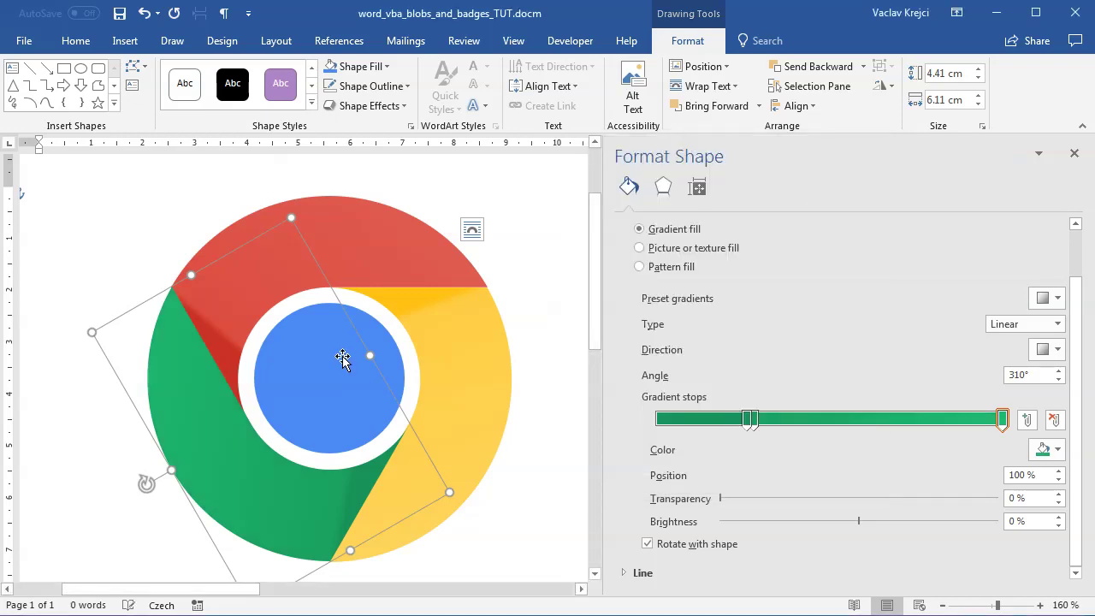
click(539, 294)
click(442, 309)
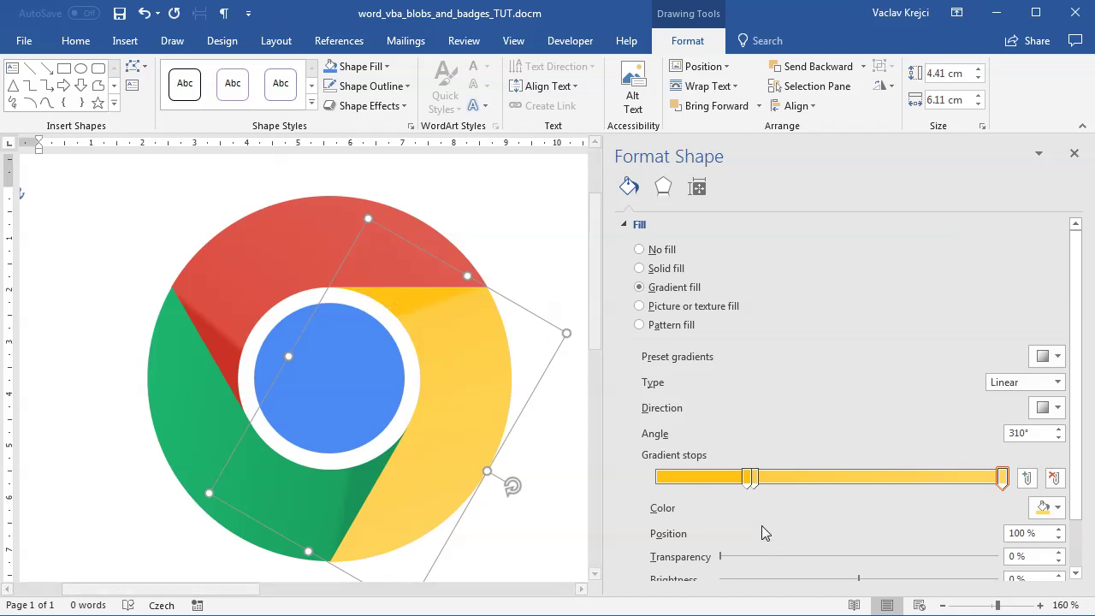
Darken the yellow arc's 26% gradient stop to RGB 246, 182, 0 and view the finished logo
click(748, 484)
click(1056, 511)
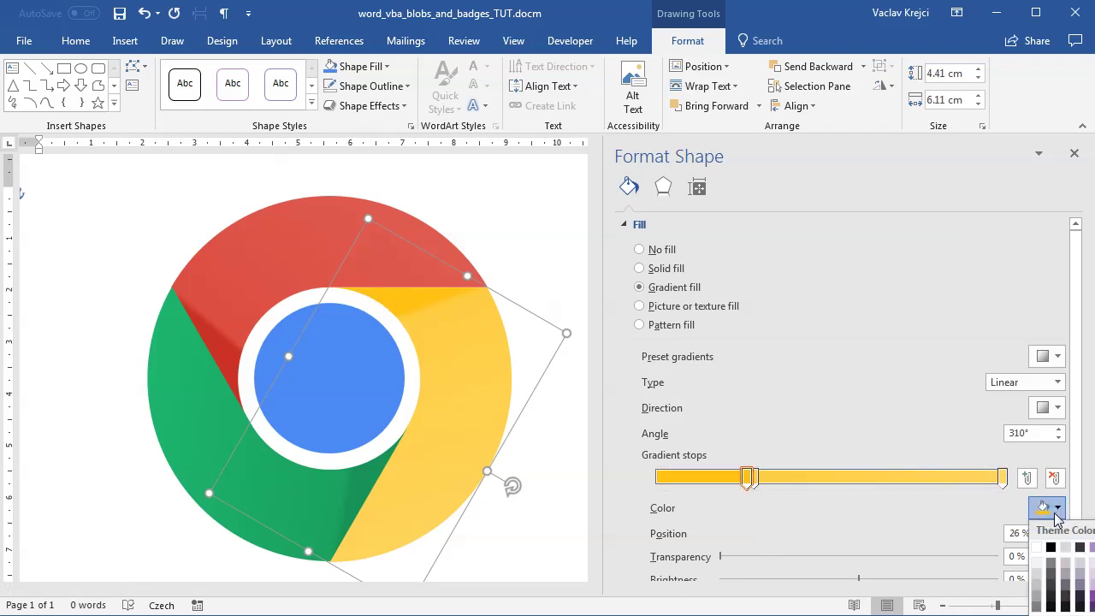
click(1070, 612)
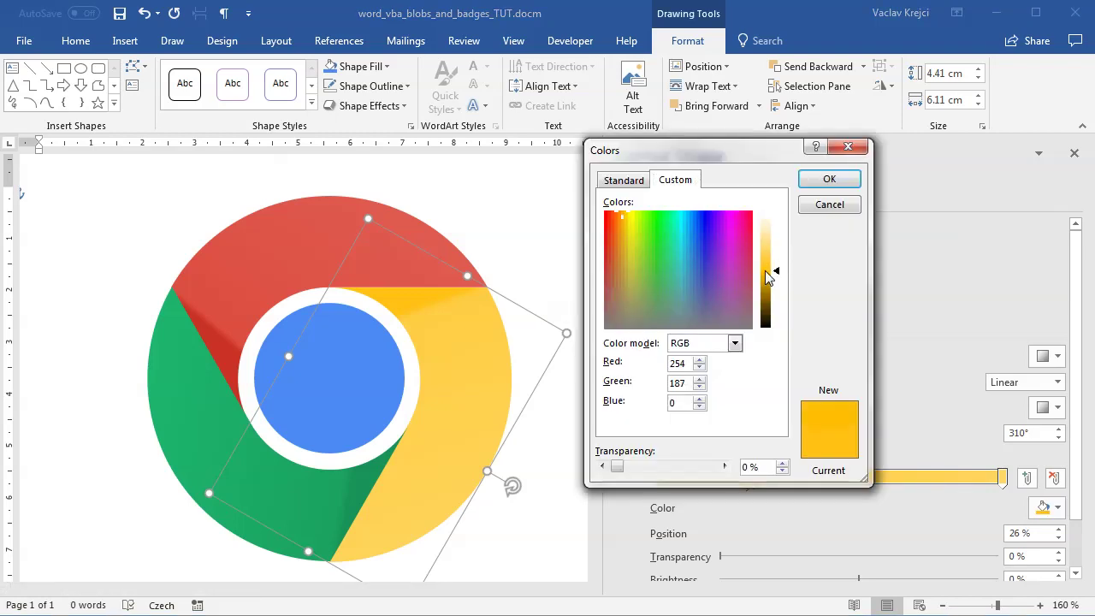
drag(774, 278, 775, 272)
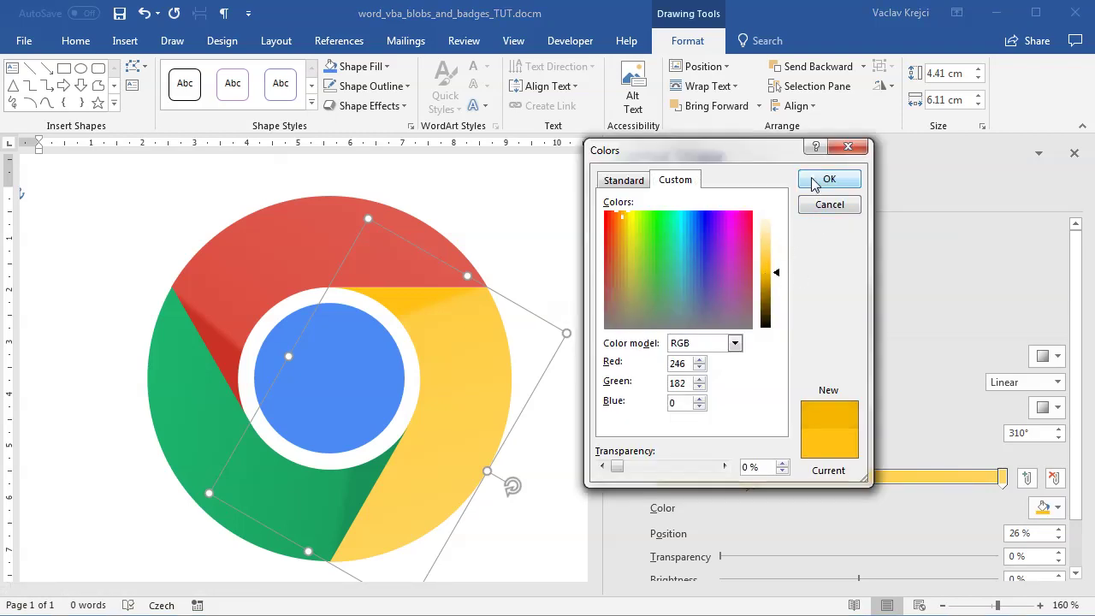
click(829, 179)
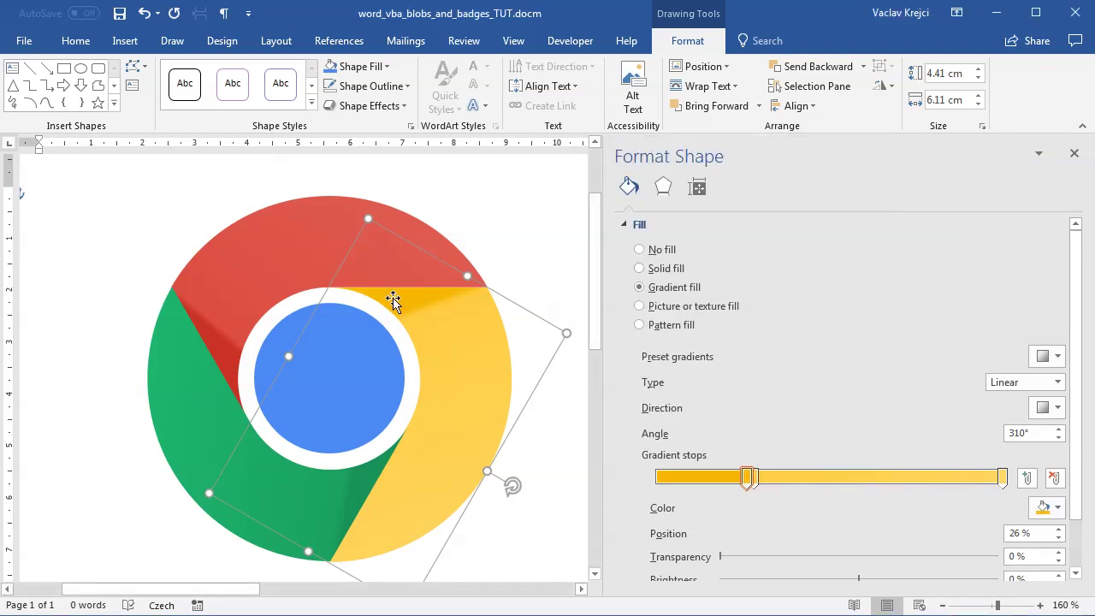
click(542, 265)
drag(595, 313, 594, 317)
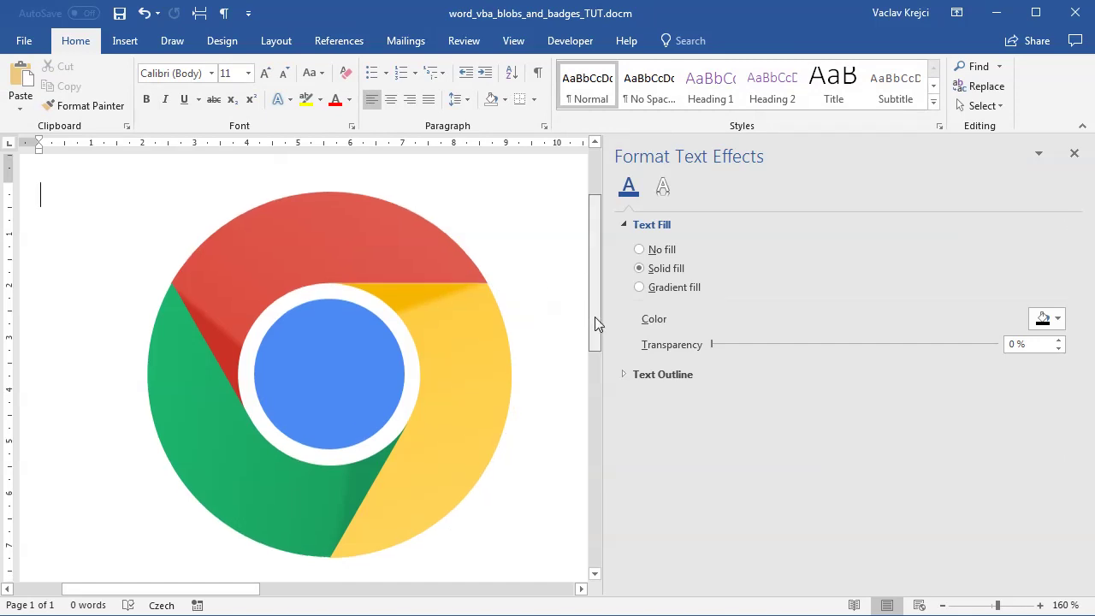